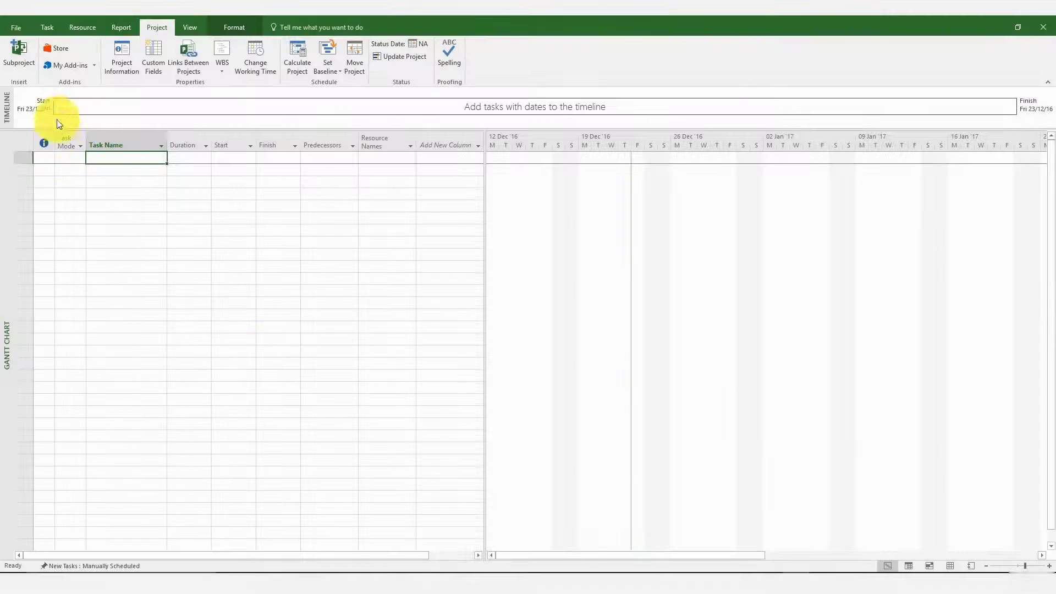
Open Project Options from the File backstage to reach the scheduling settings
click(19, 28)
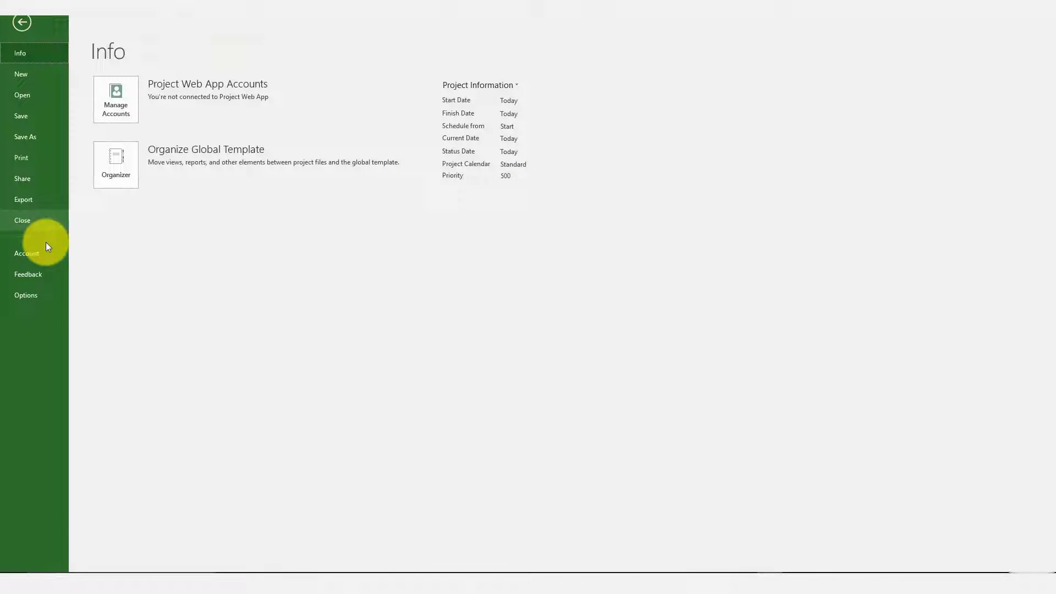
click(21, 296)
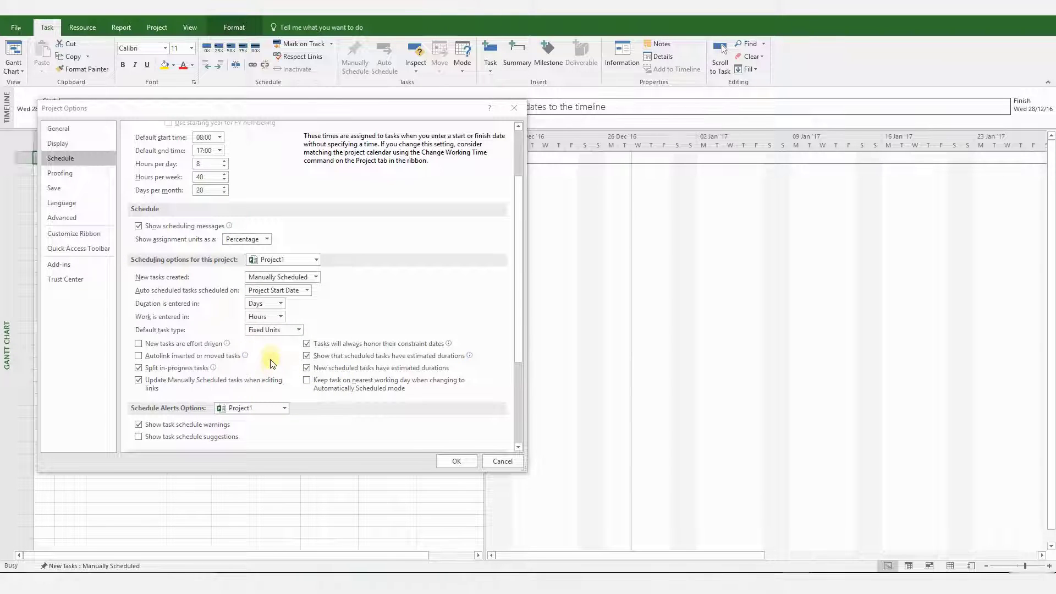
For All New Projects, create new tasks Auto Scheduled and stop always honoring constraint dates
click(316, 260)
click(291, 271)
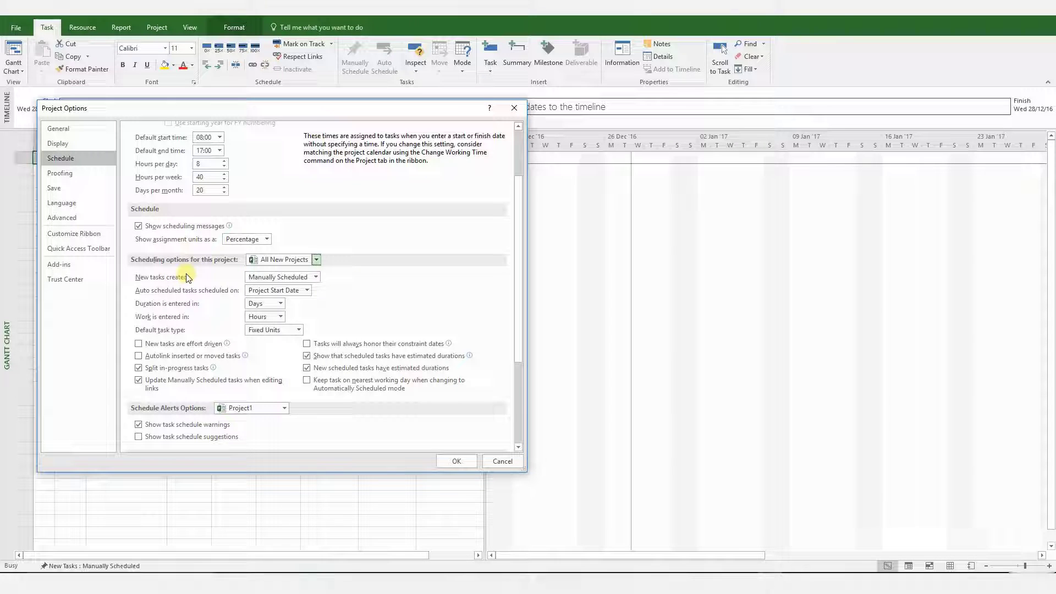
click(317, 275)
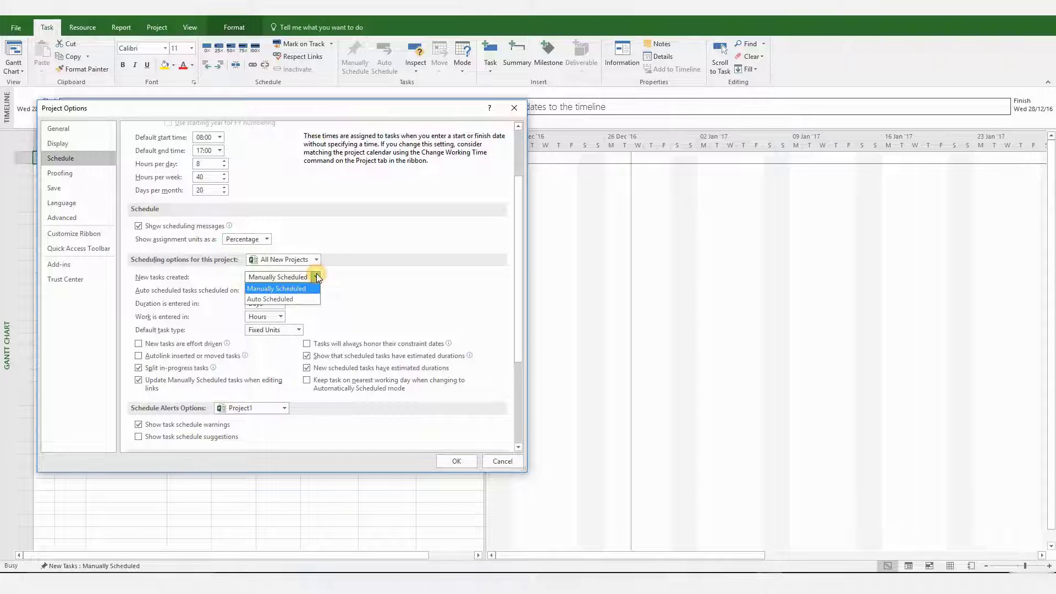
click(280, 298)
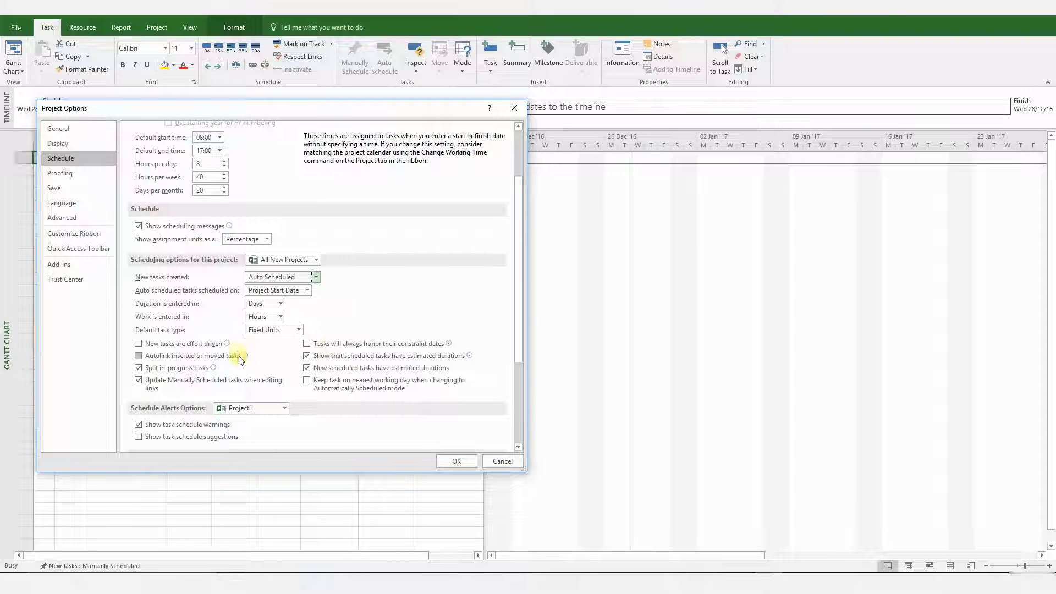
scroll(269, 362, down, 1)
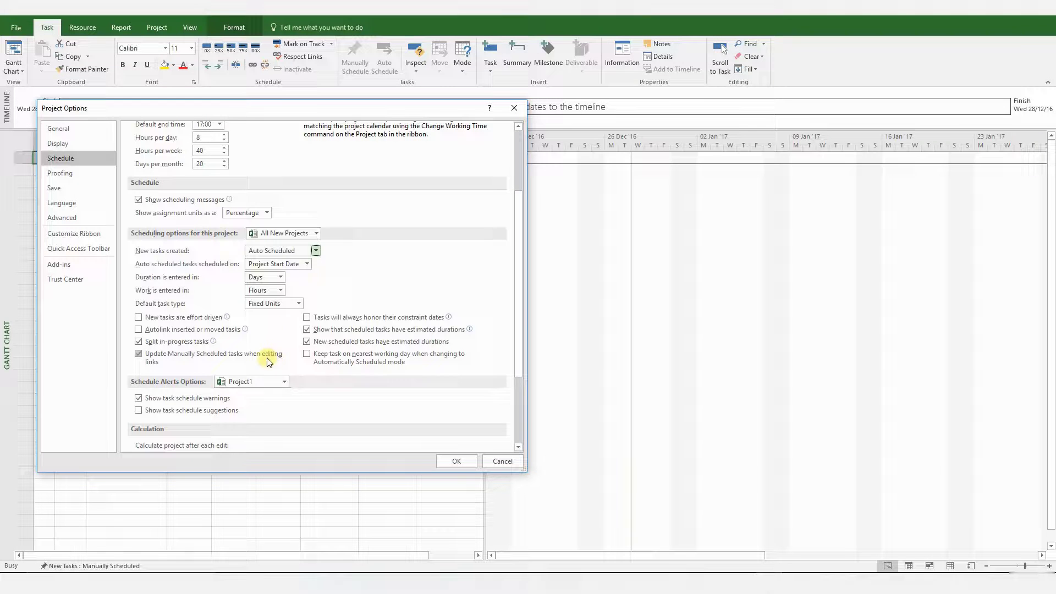
click(305, 318)
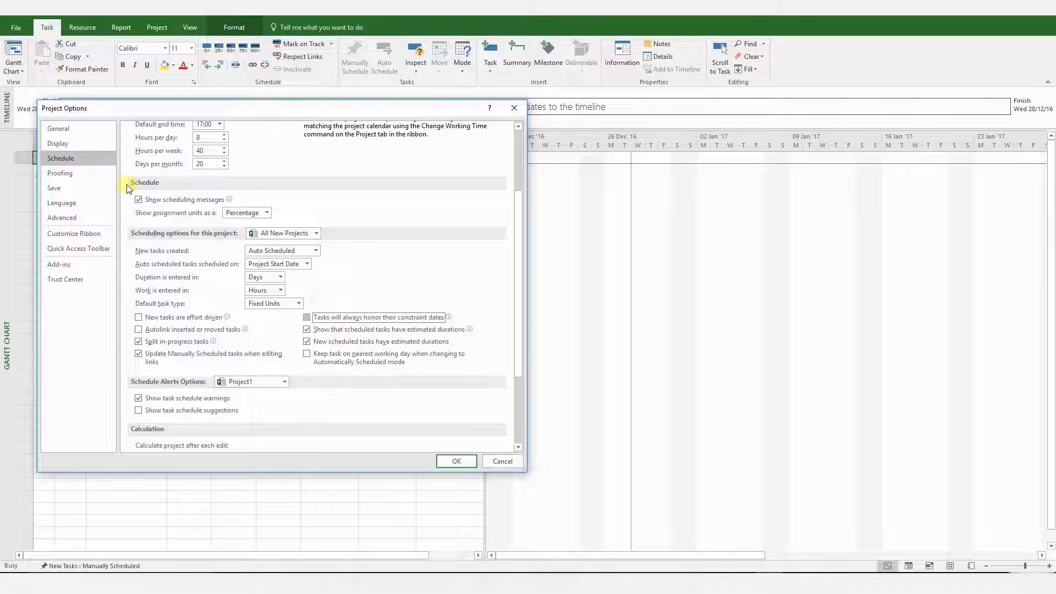
On Advanced, make All New Projects move completed and remaining parts to the status date, then apply
click(72, 218)
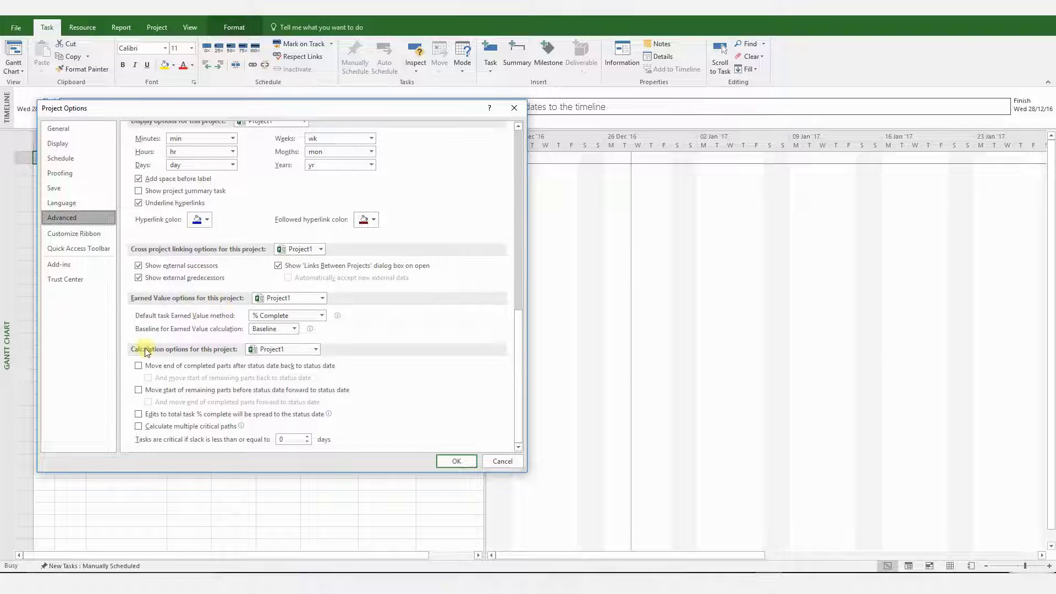
click(273, 352)
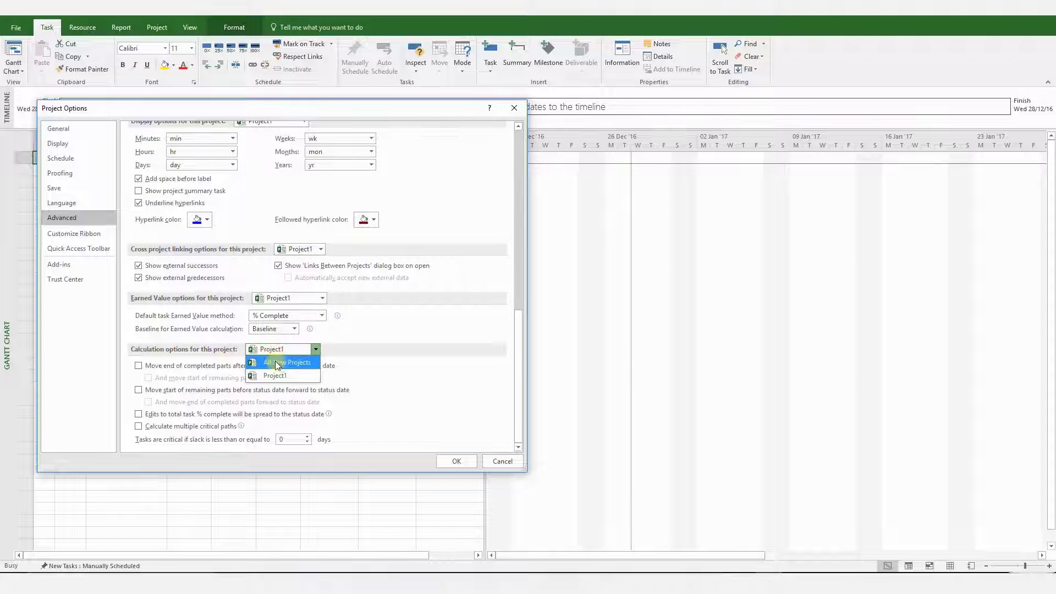
click(280, 364)
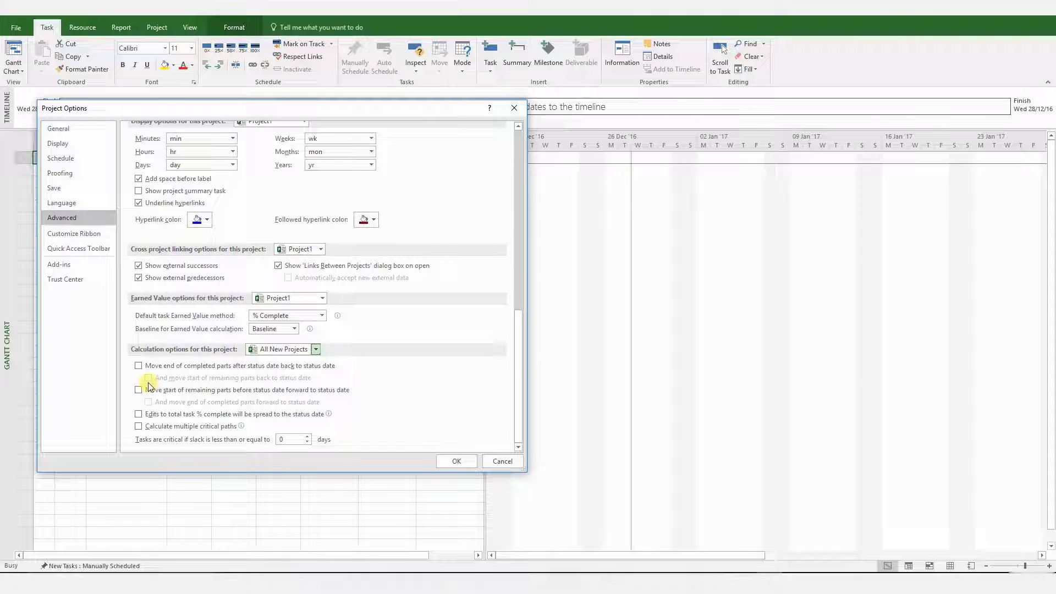
click(139, 367)
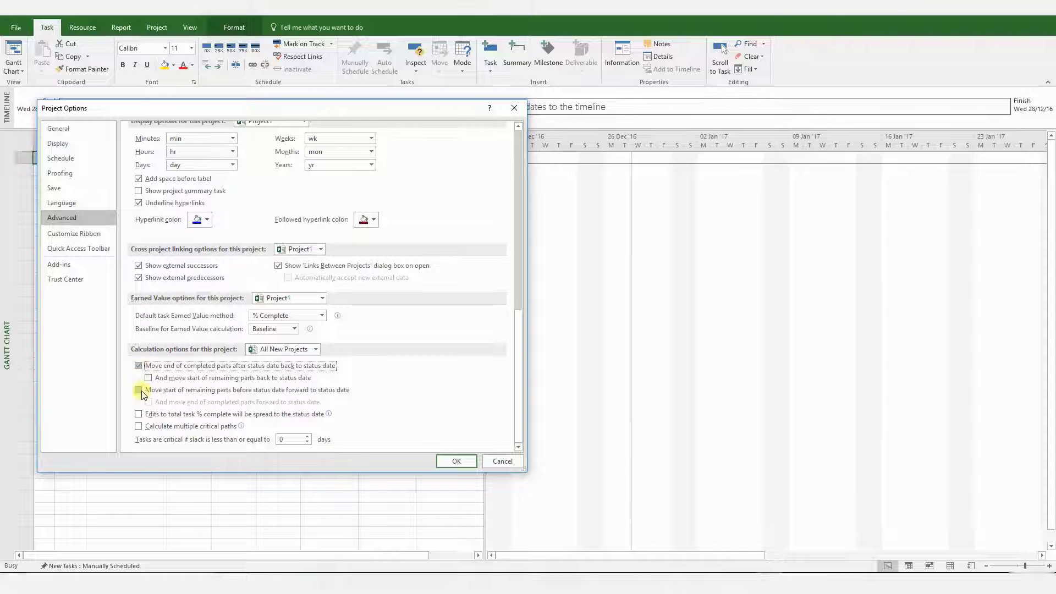
click(137, 391)
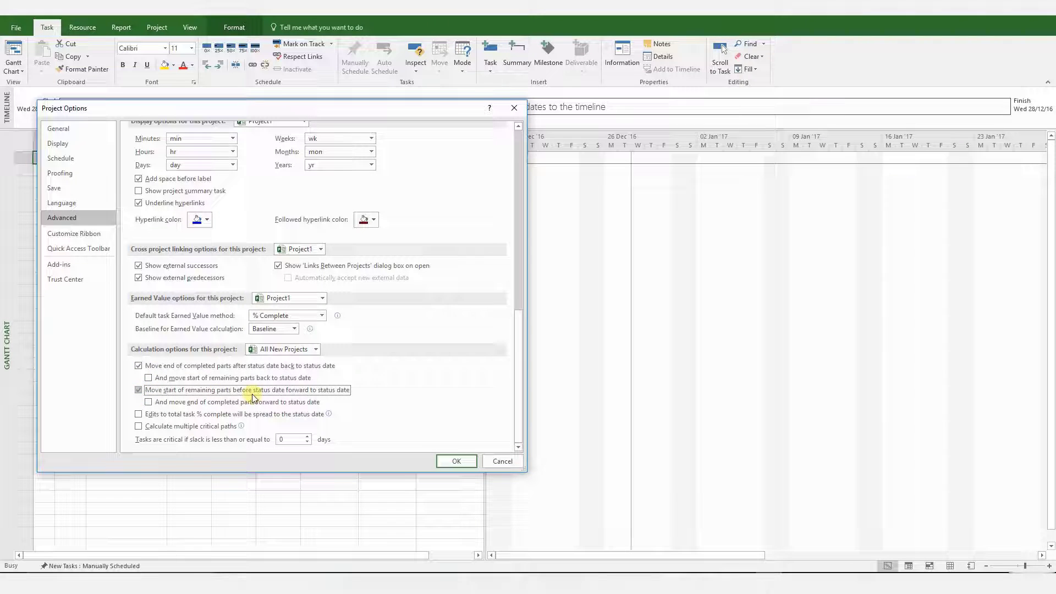
click(456, 462)
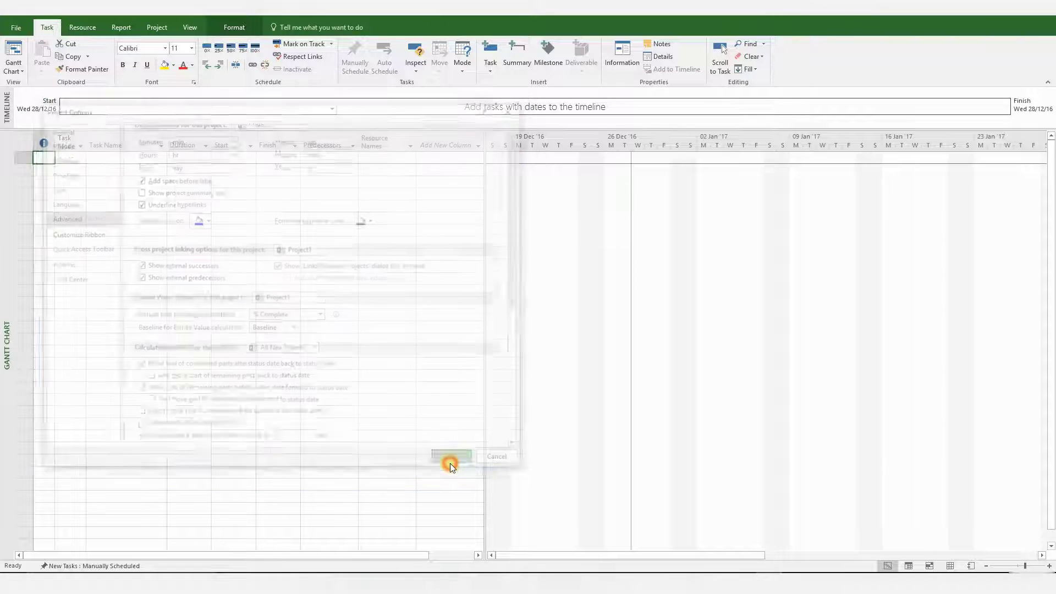
click(17, 31)
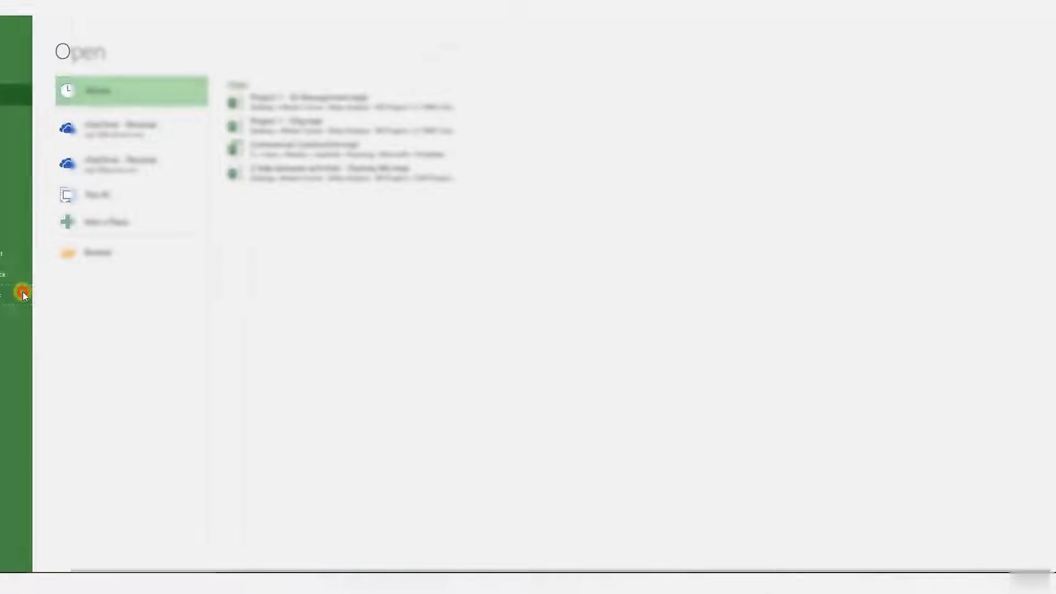
In Options > Schedule, uncheck 'Tasks will always honor their constraint dates', then view Advanced
click(23, 295)
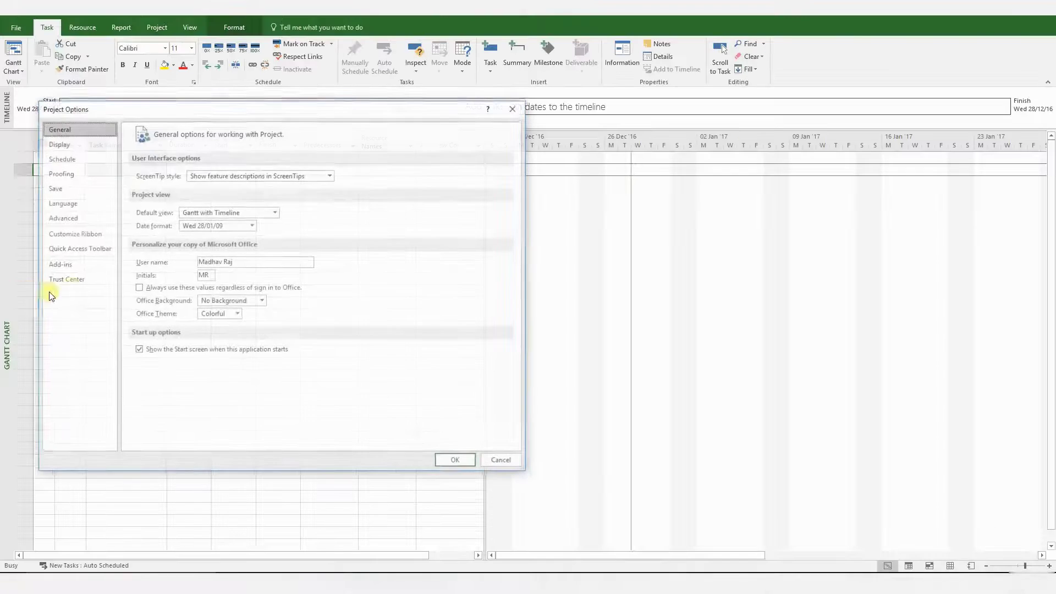
click(70, 159)
scroll(199, 370, down, 3)
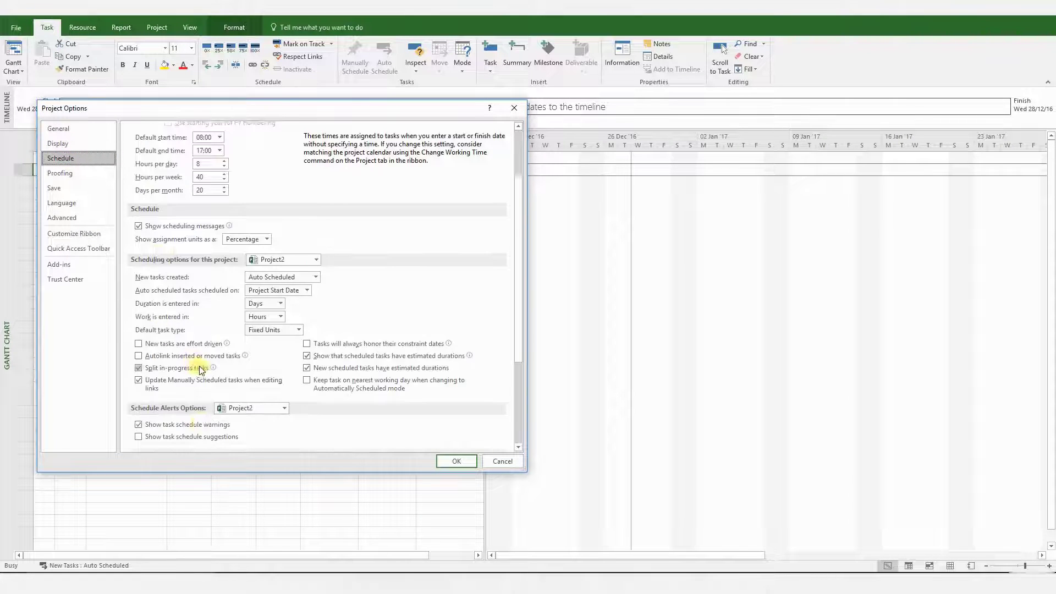
scroll(199, 370, down, 3)
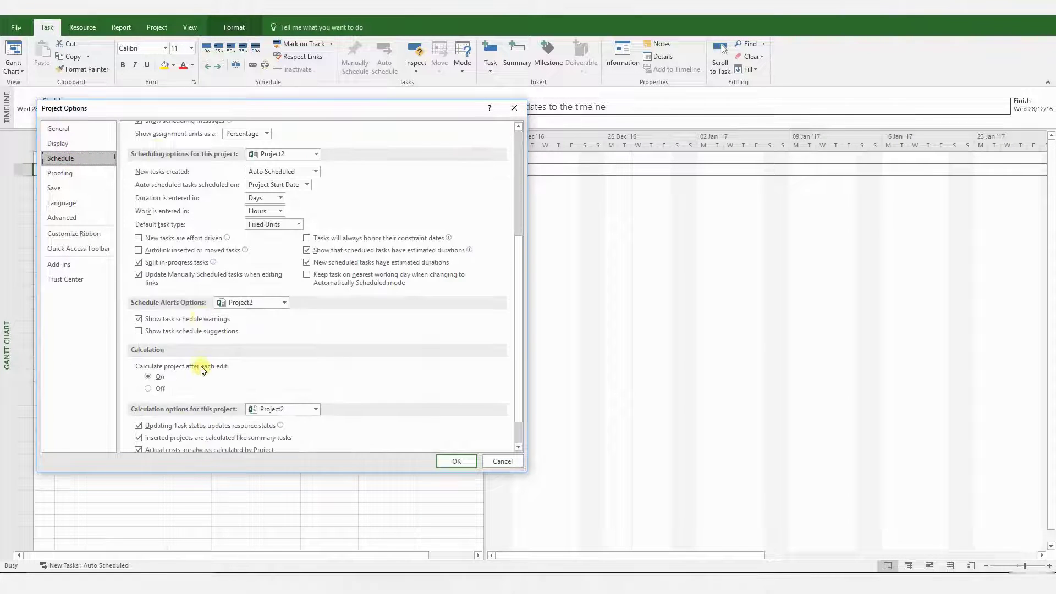
click(306, 238)
click(75, 217)
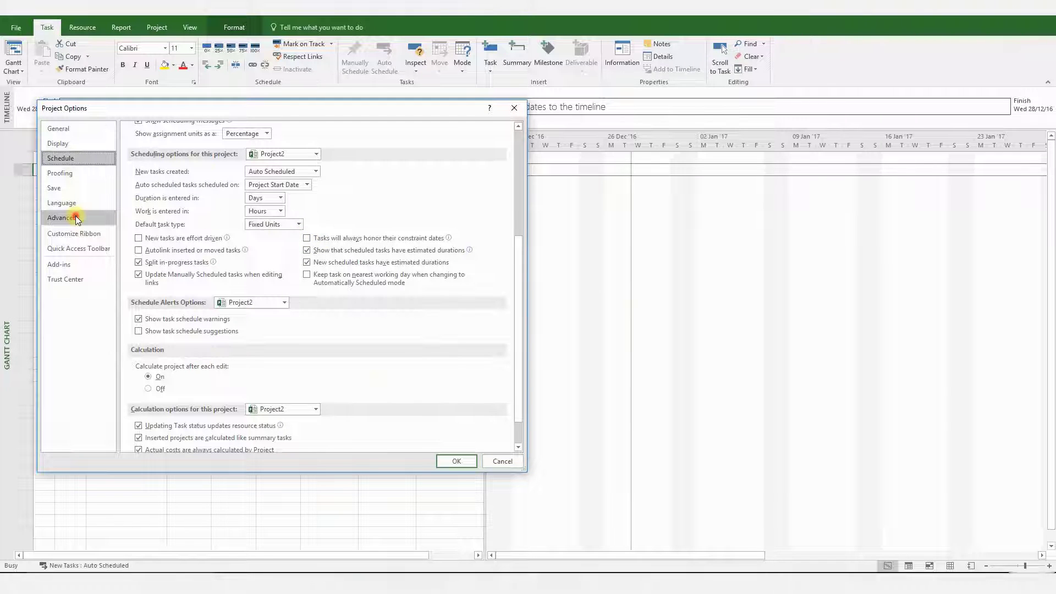
scroll(280, 333, down, 10)
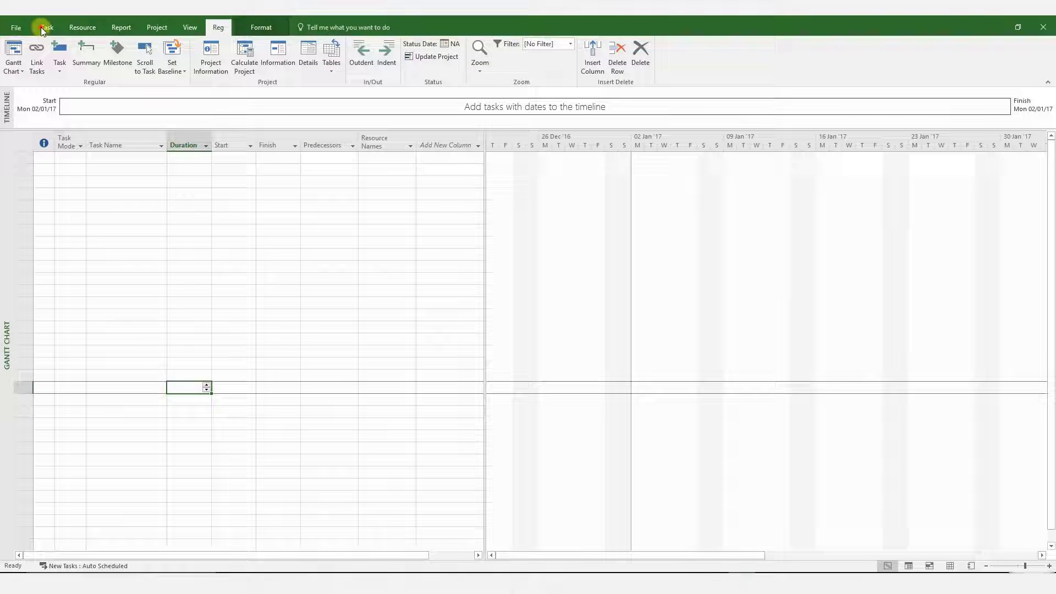
Browse the ribbon tabs from Task through Gantt Chart Format and the custom Reg tab
click(41, 27)
click(77, 27)
click(121, 28)
click(156, 27)
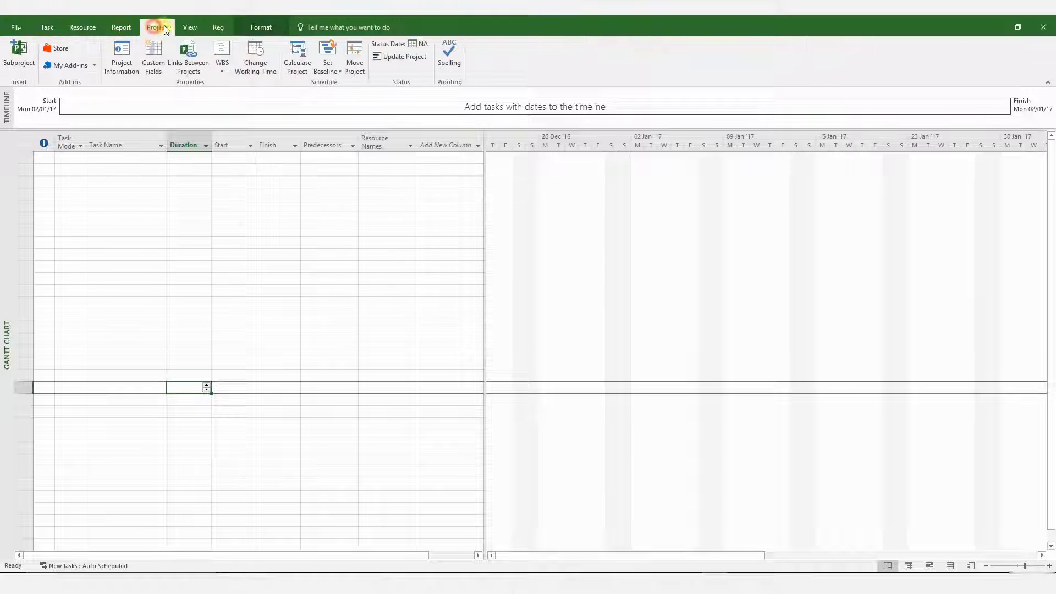
click(193, 27)
click(261, 27)
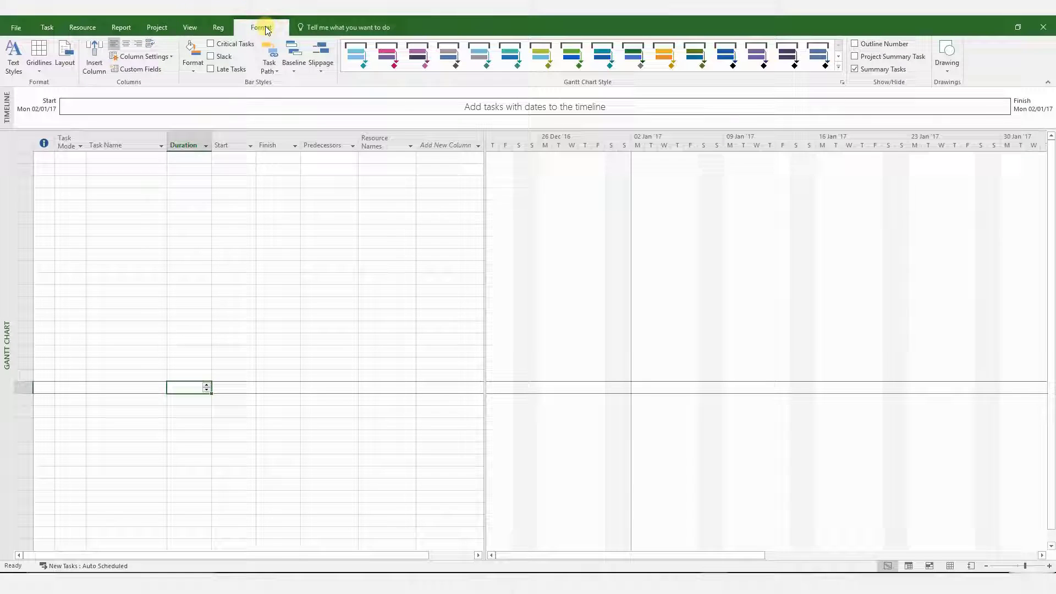
click(223, 28)
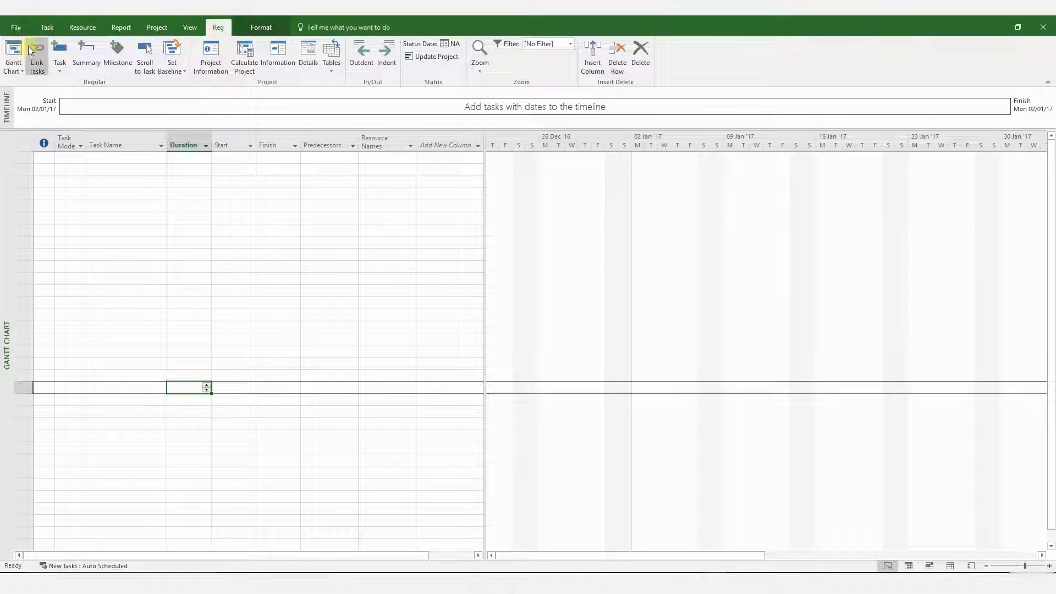
In Customize the Ribbon, add a new tab and rename its group to Custom
right_click(246, 30)
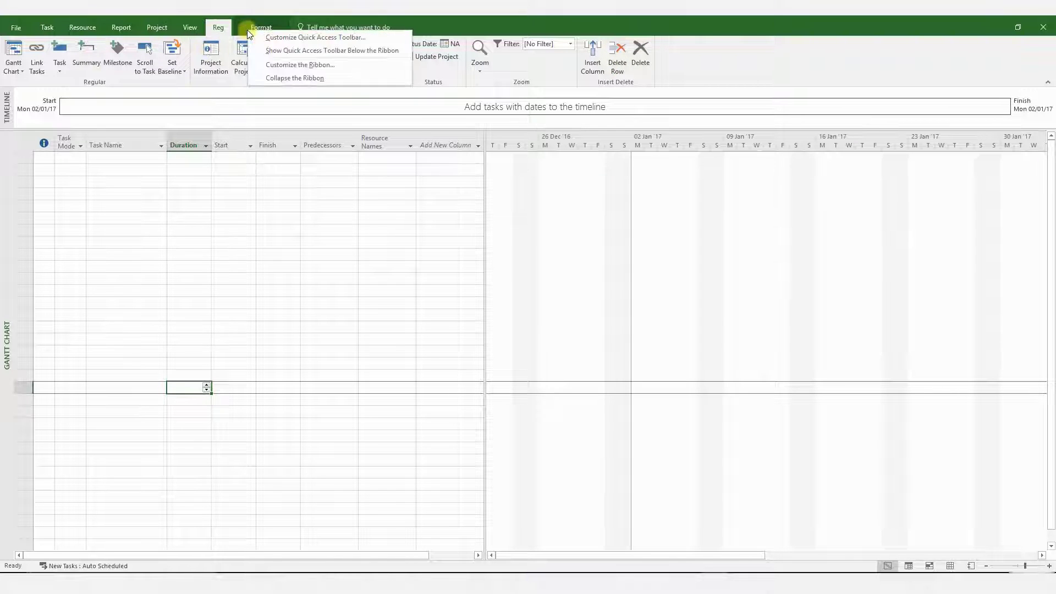
click(277, 65)
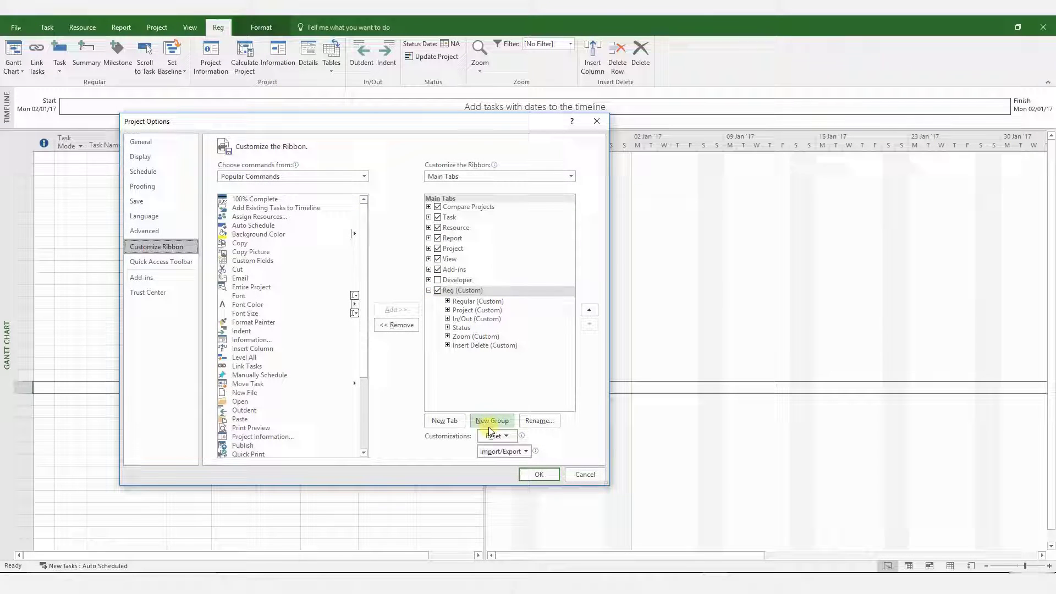
click(457, 421)
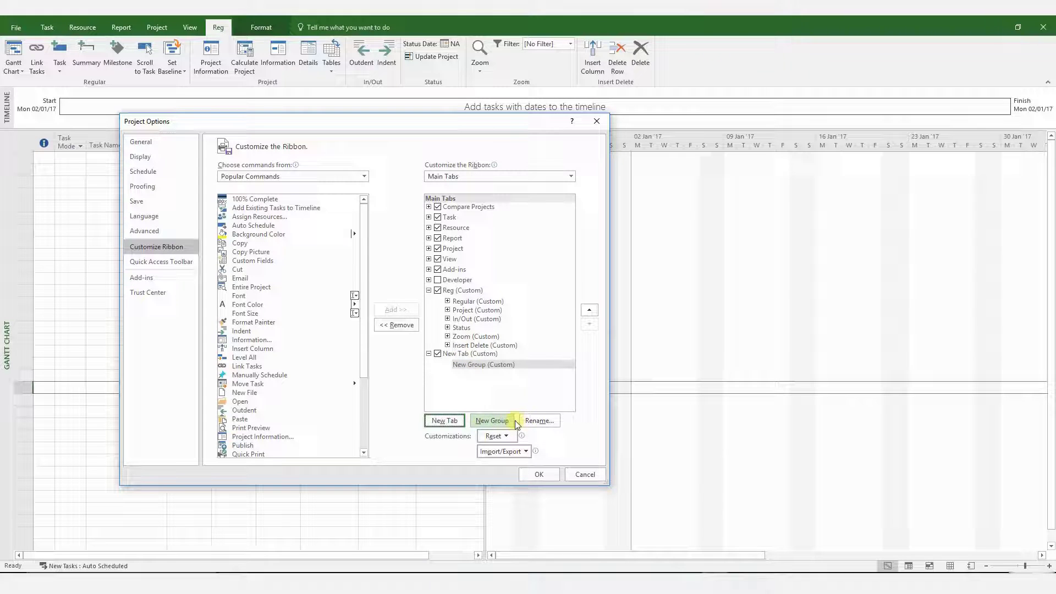
click(539, 420)
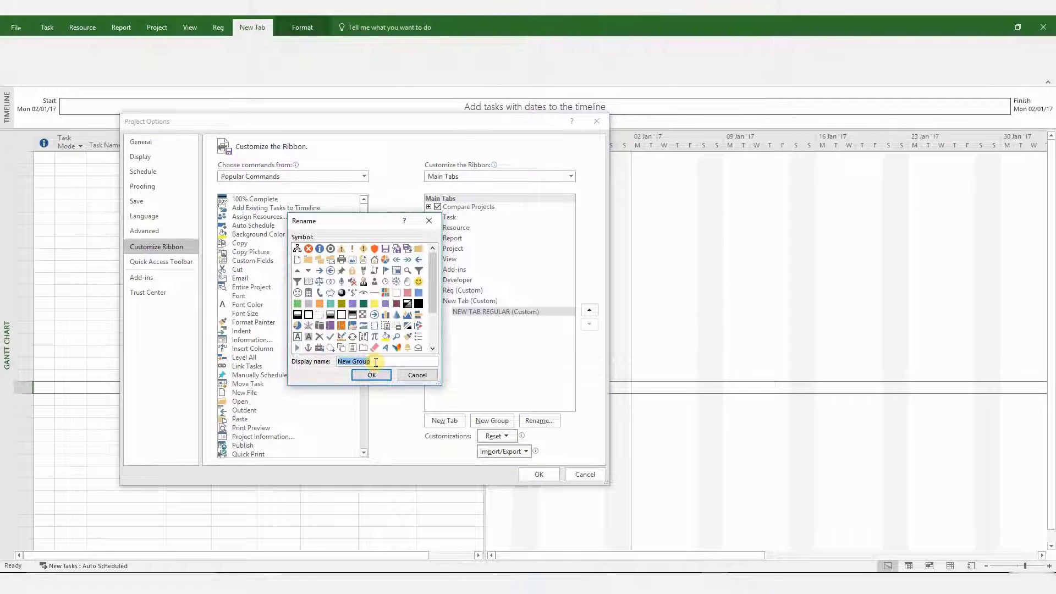
text(Custom)
click(373, 378)
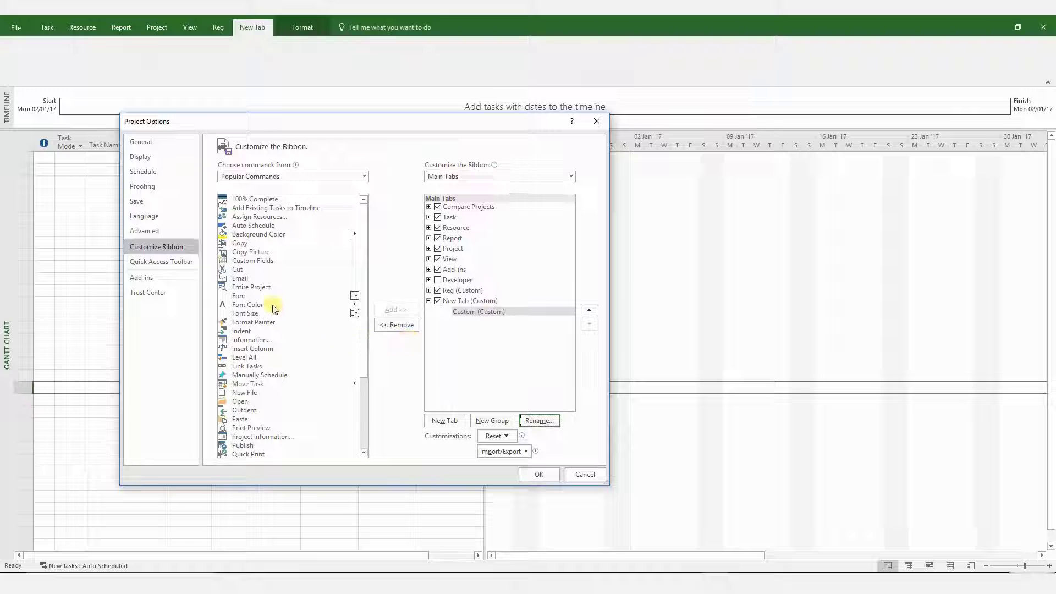
Add Entire Project and Assign Resources to the Custom group and apply the changes
click(261, 288)
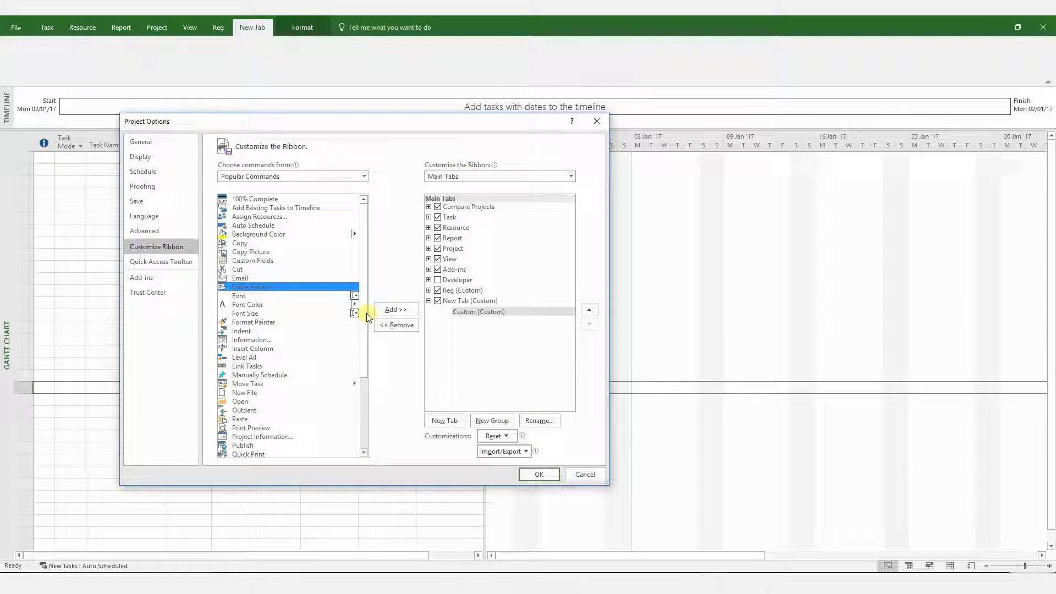
click(394, 311)
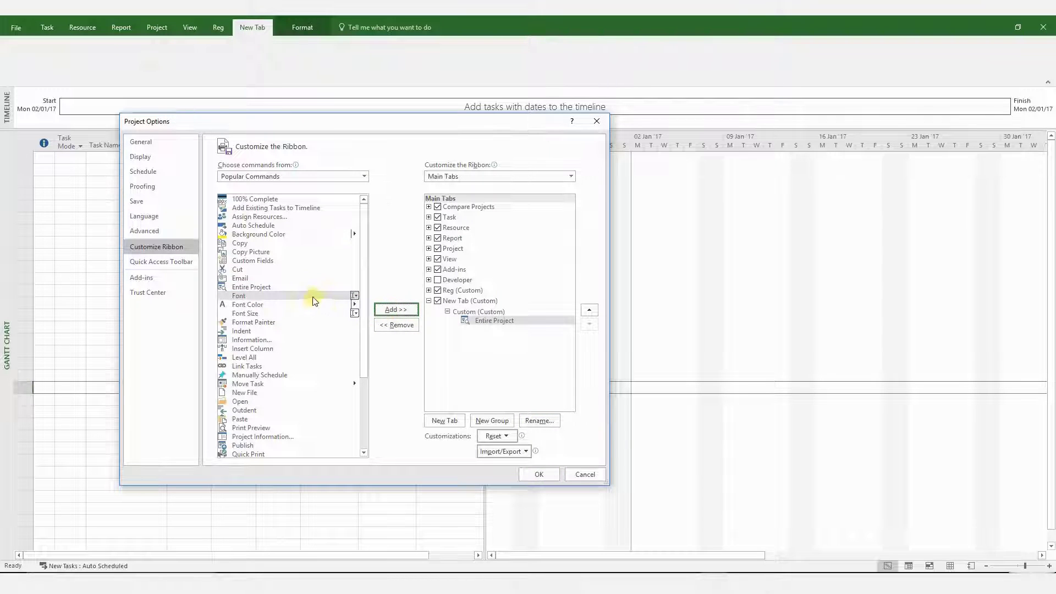
click(261, 218)
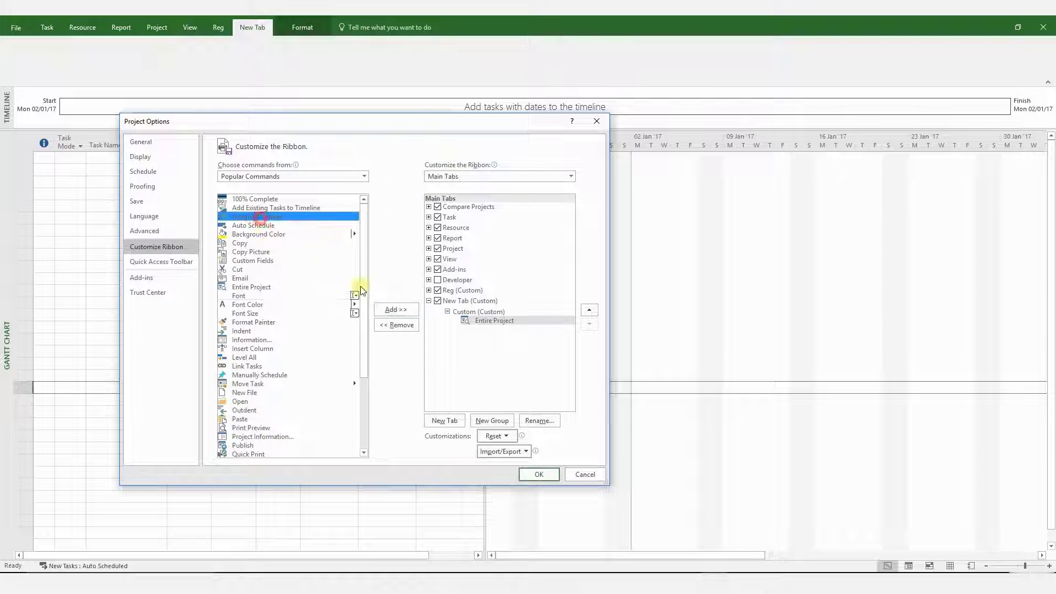
click(394, 309)
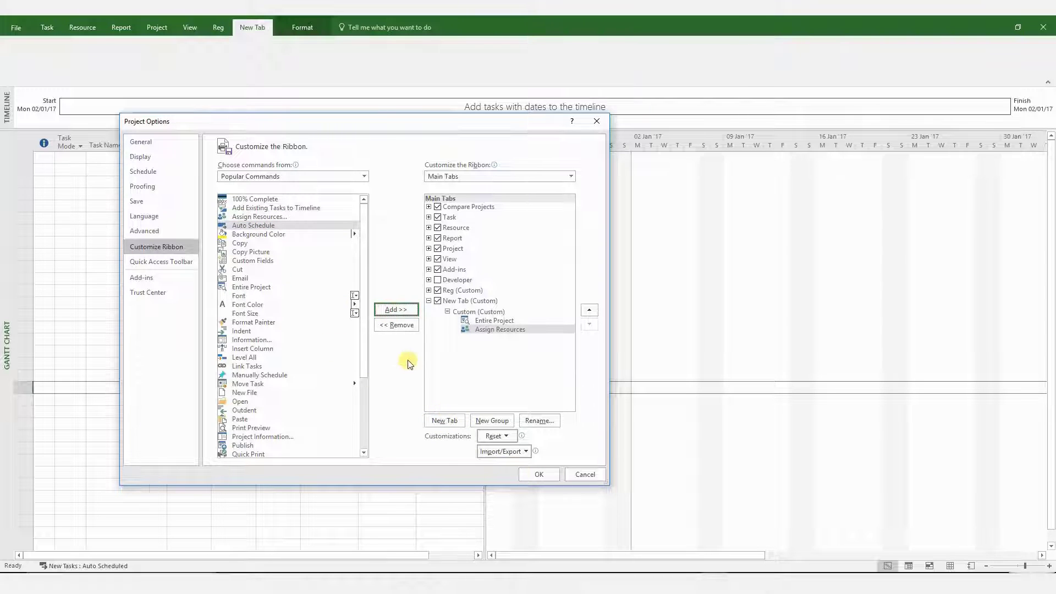
click(545, 476)
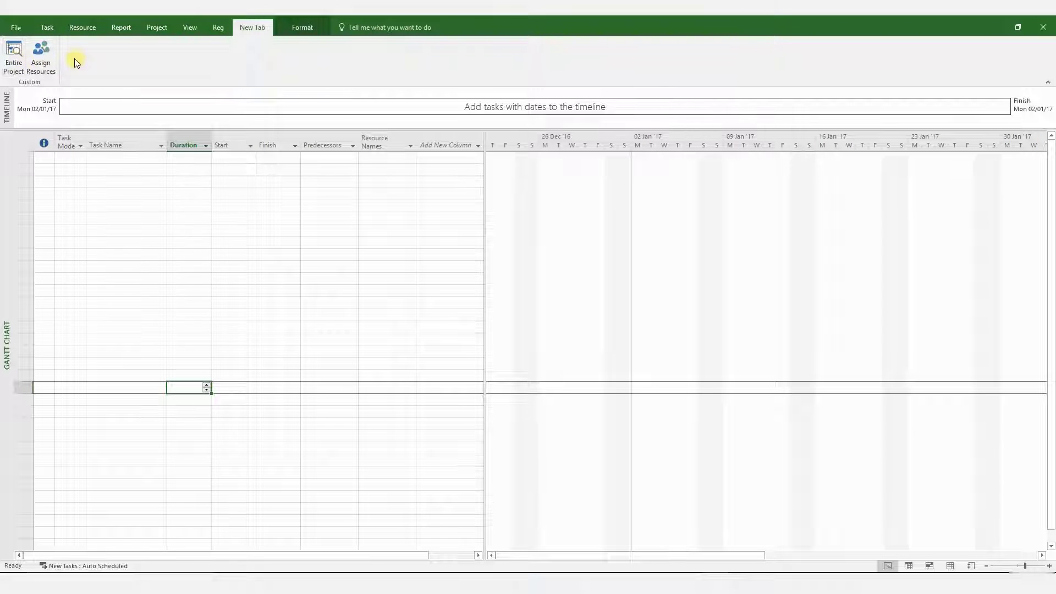
Rename New Tab to Custom in Customize the Ribbon, apply, and reopen the ribbon customization
right_click(239, 51)
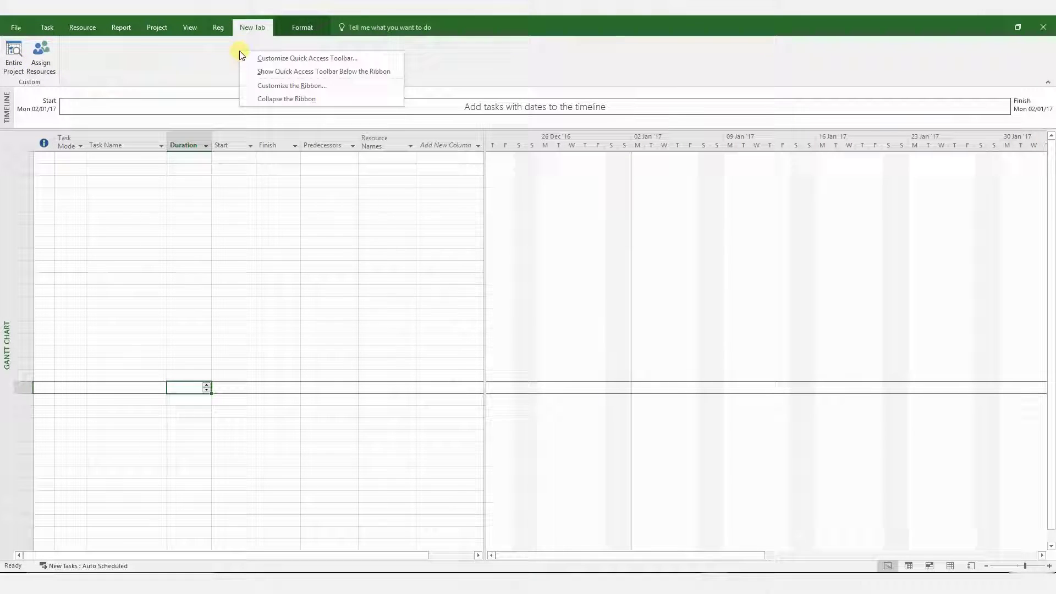
click(258, 85)
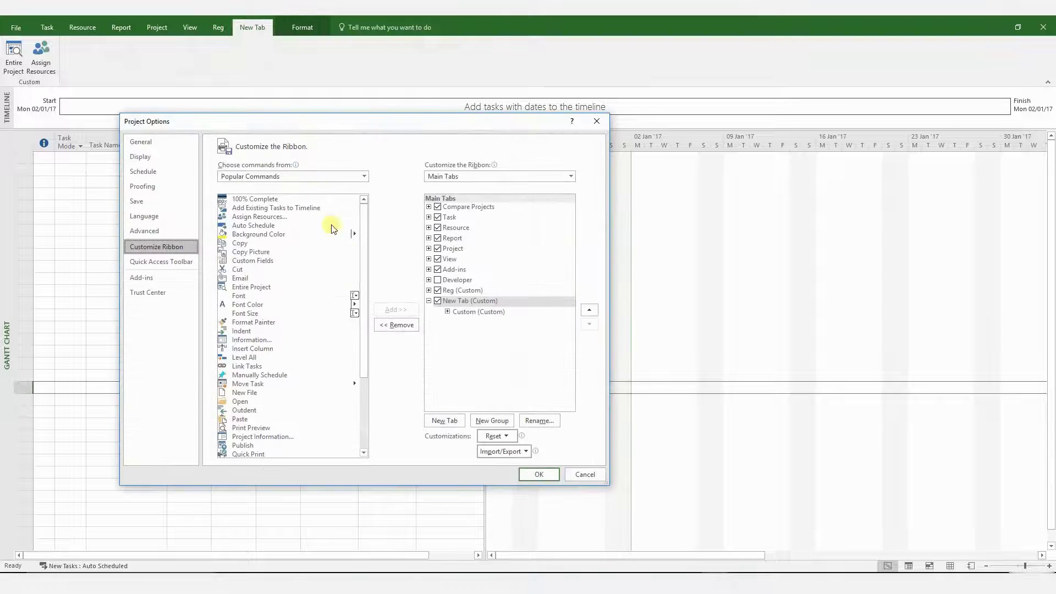
click(462, 305)
right_click(463, 306)
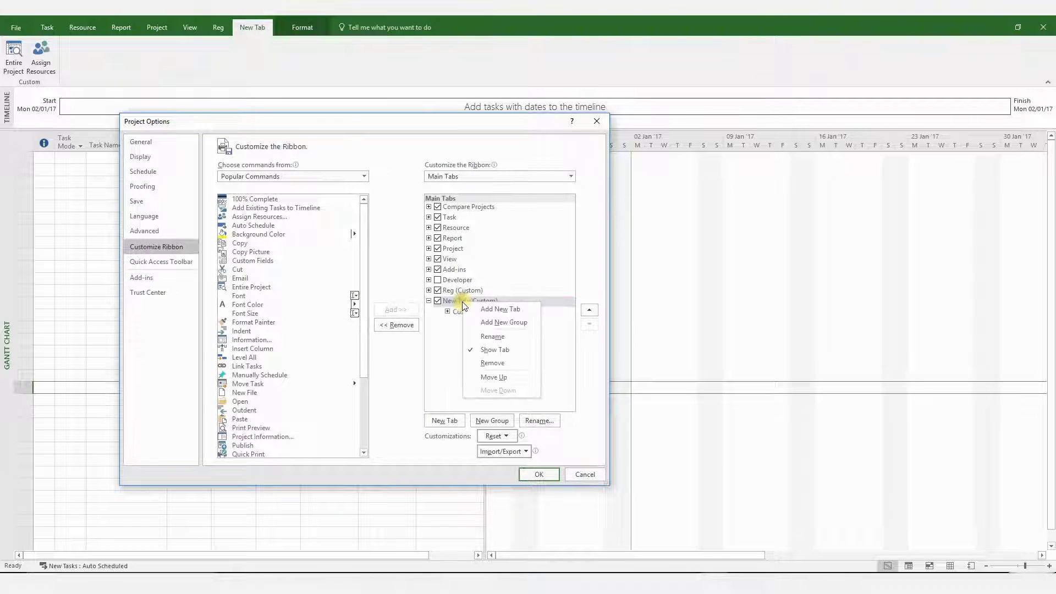
click(474, 336)
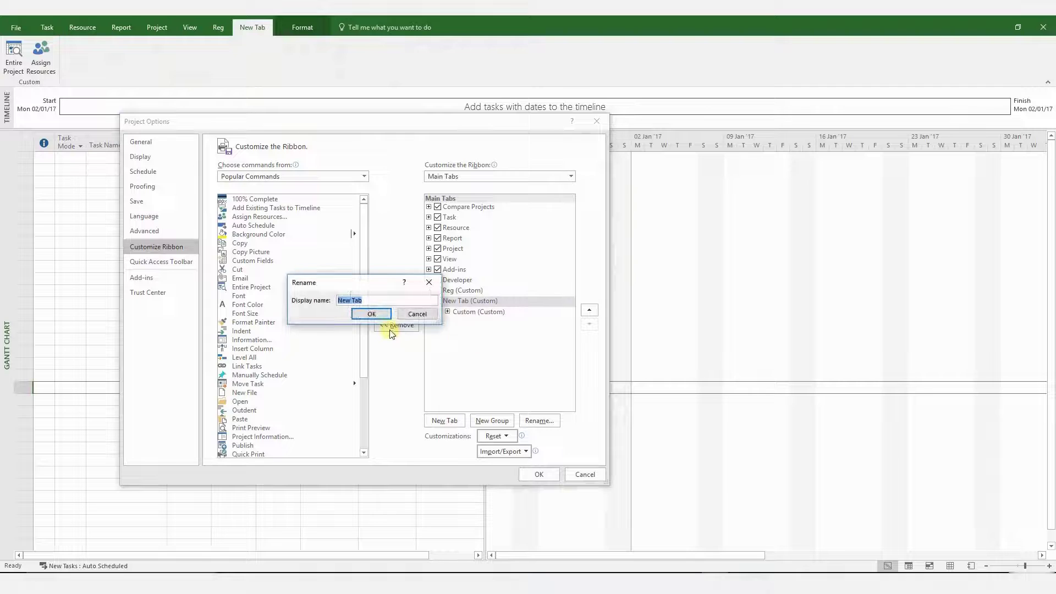
text(Custom)
click(365, 315)
click(533, 473)
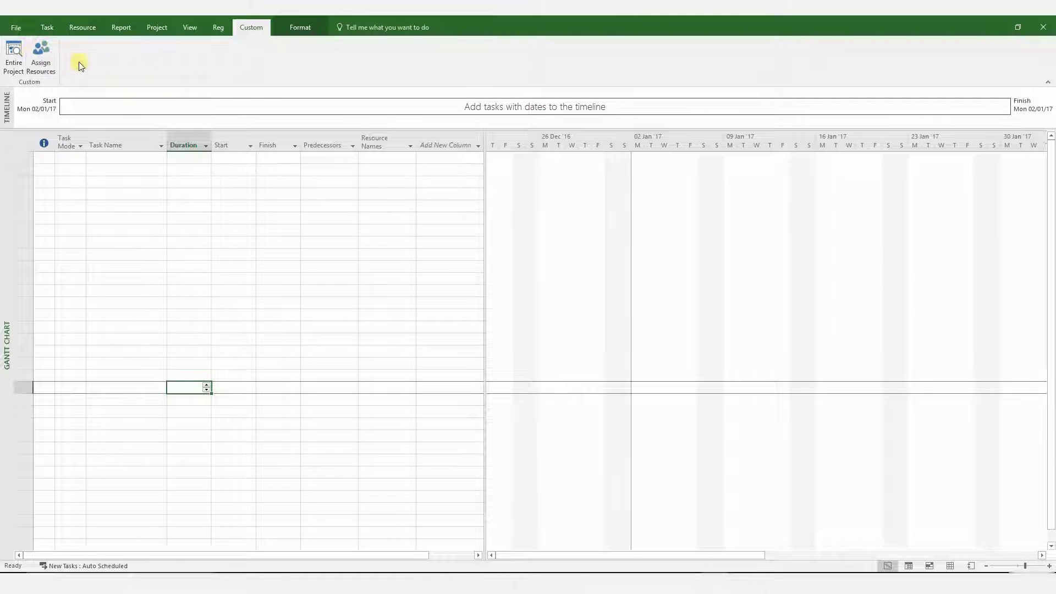
right_click(219, 54)
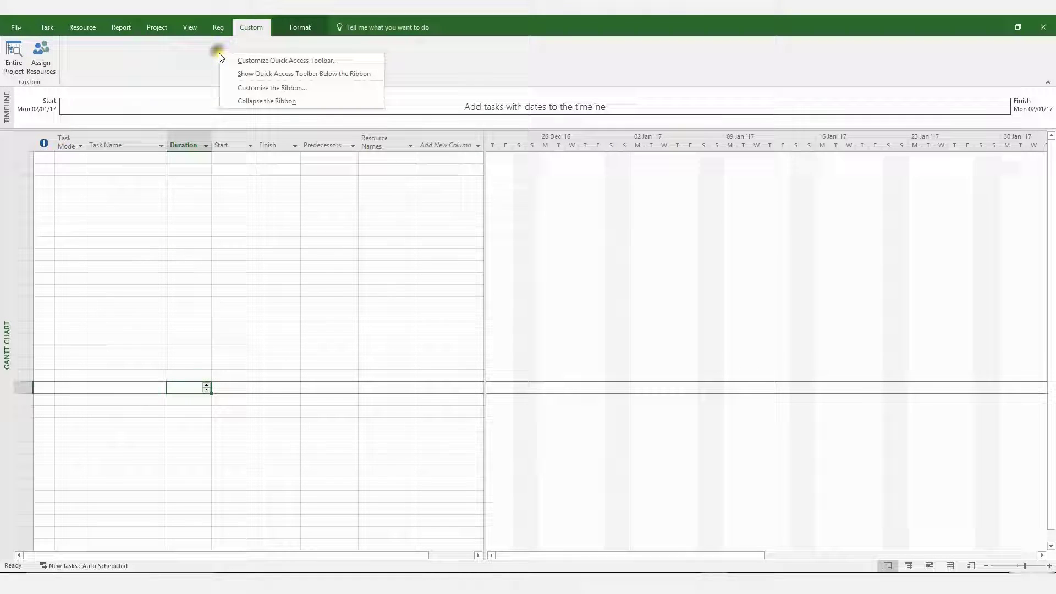
click(239, 88)
Add a second group to the Custom tab and name it view
click(448, 312)
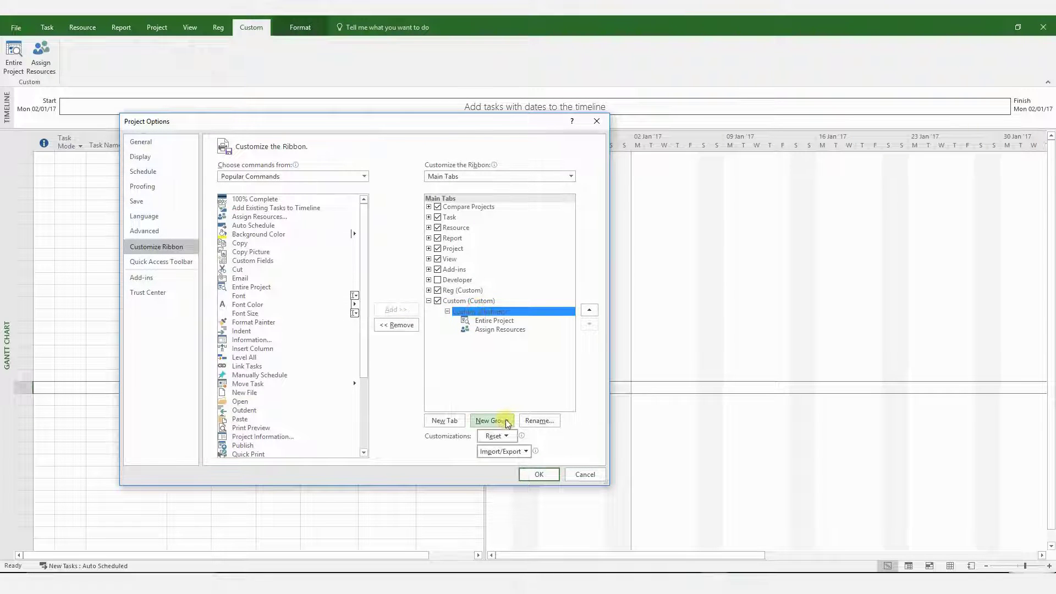
click(486, 420)
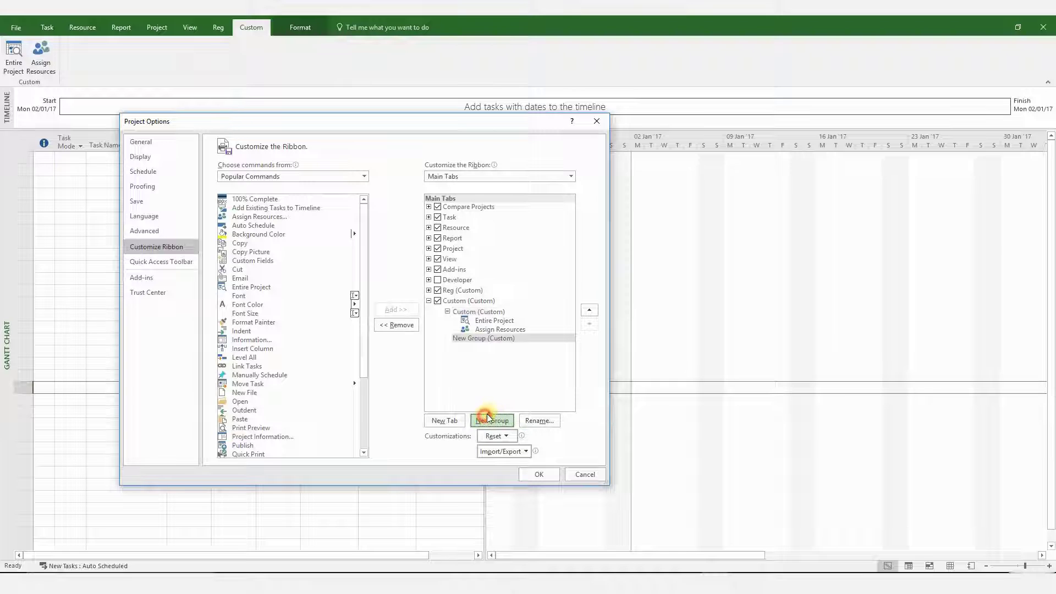
click(541, 421)
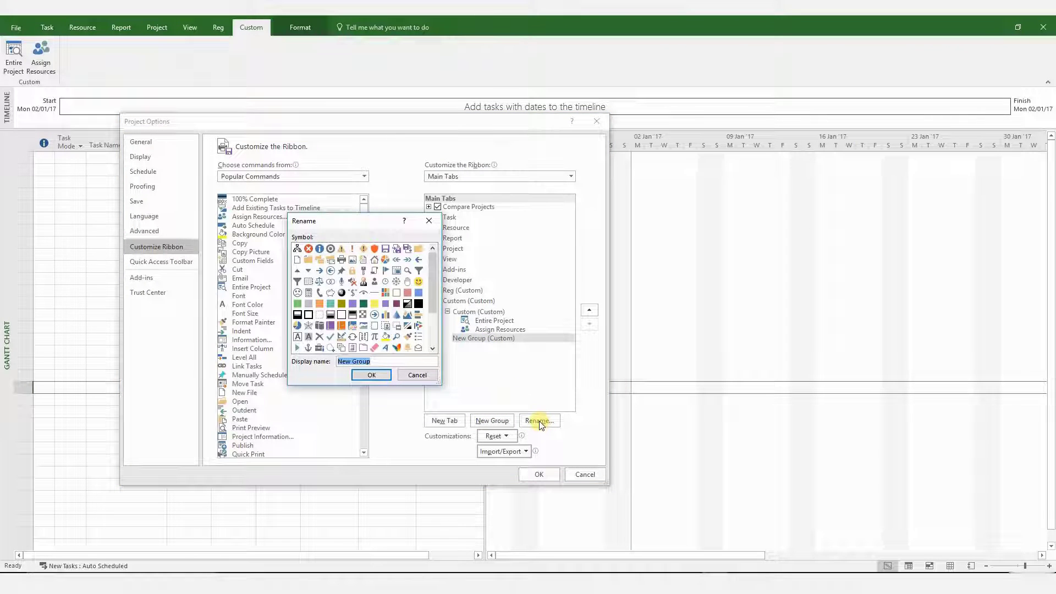
text(view)
click(371, 375)
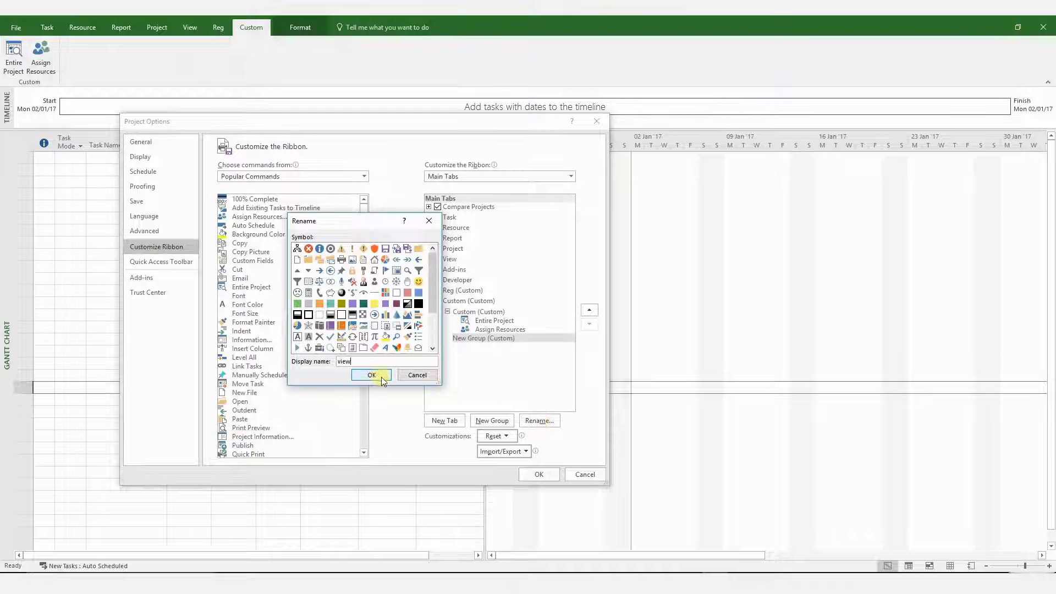
click(254, 295)
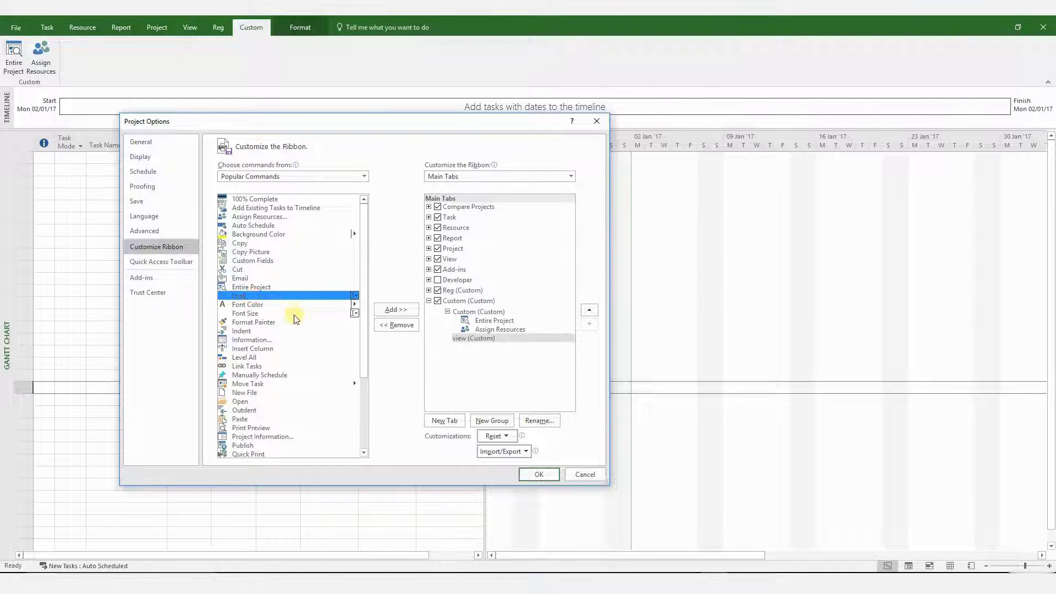
drag(364, 318, 369, 278)
From All Commands, add Zoom to the view group and apply the changes
click(285, 178)
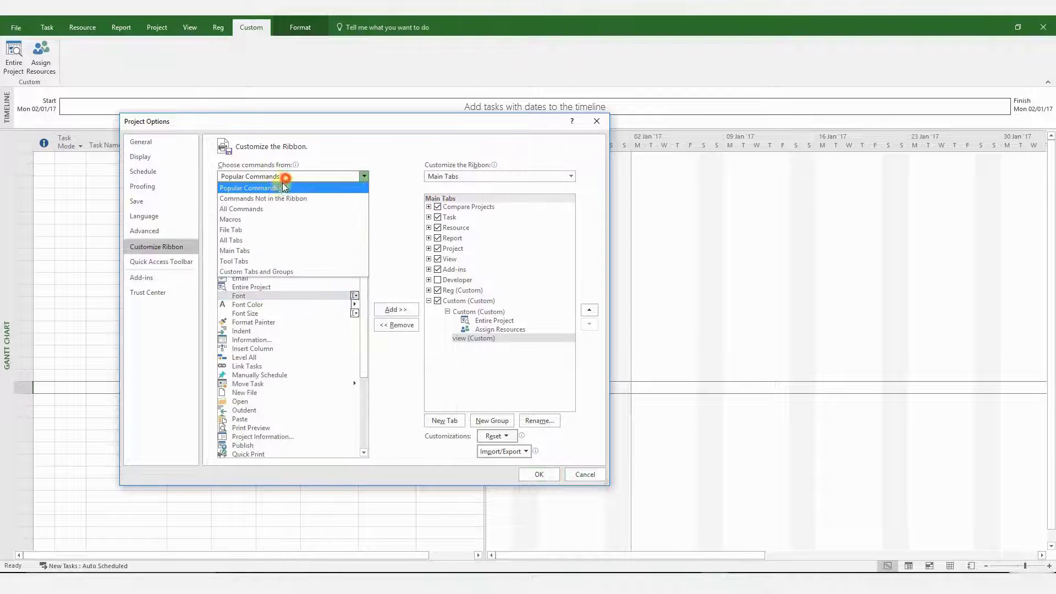
click(294, 209)
click(259, 297)
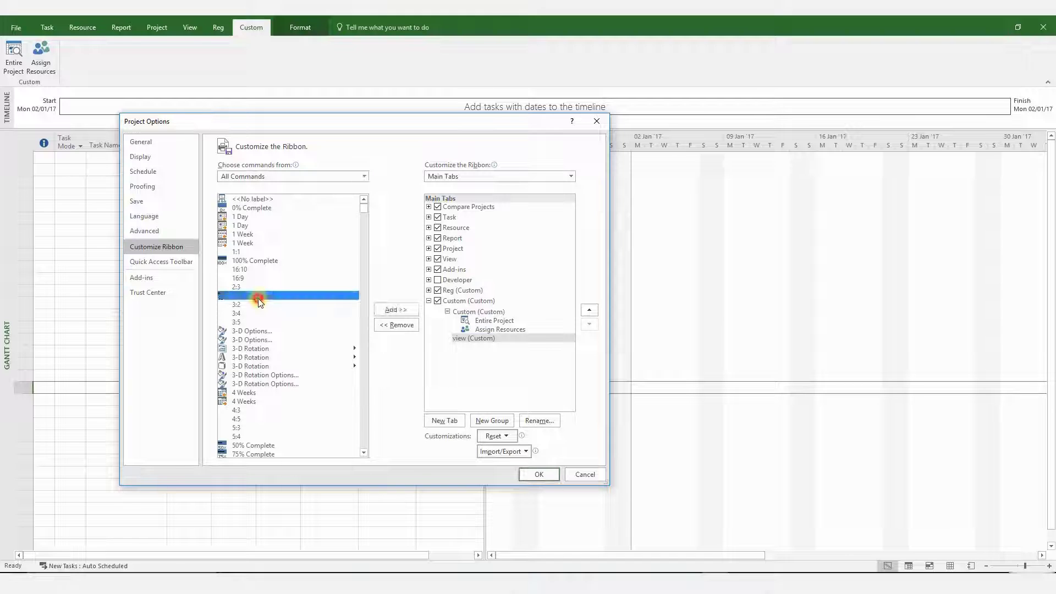
key(End)
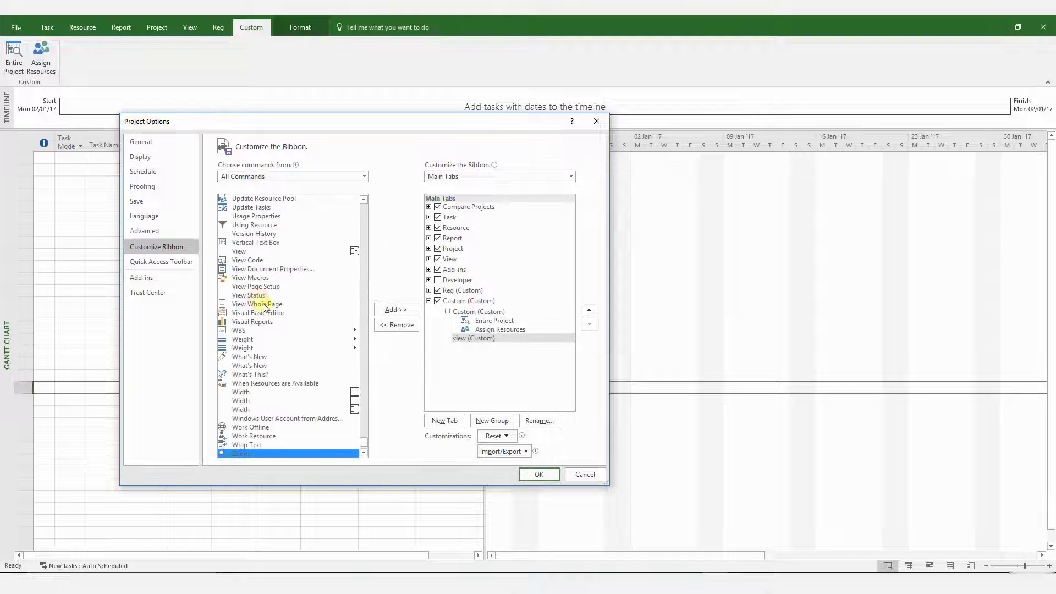
click(263, 437)
click(251, 454)
click(390, 309)
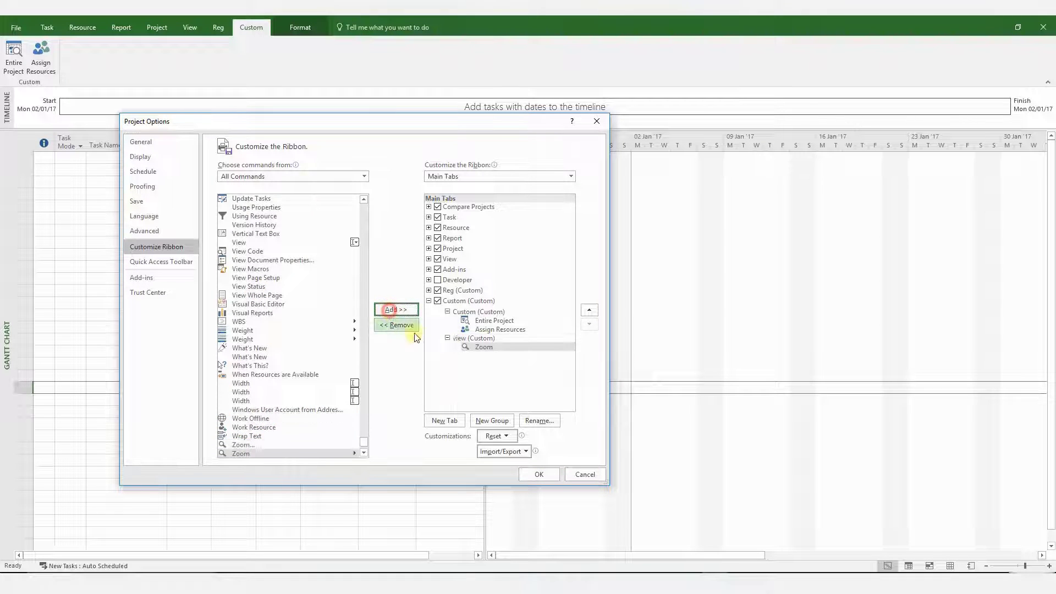
click(539, 476)
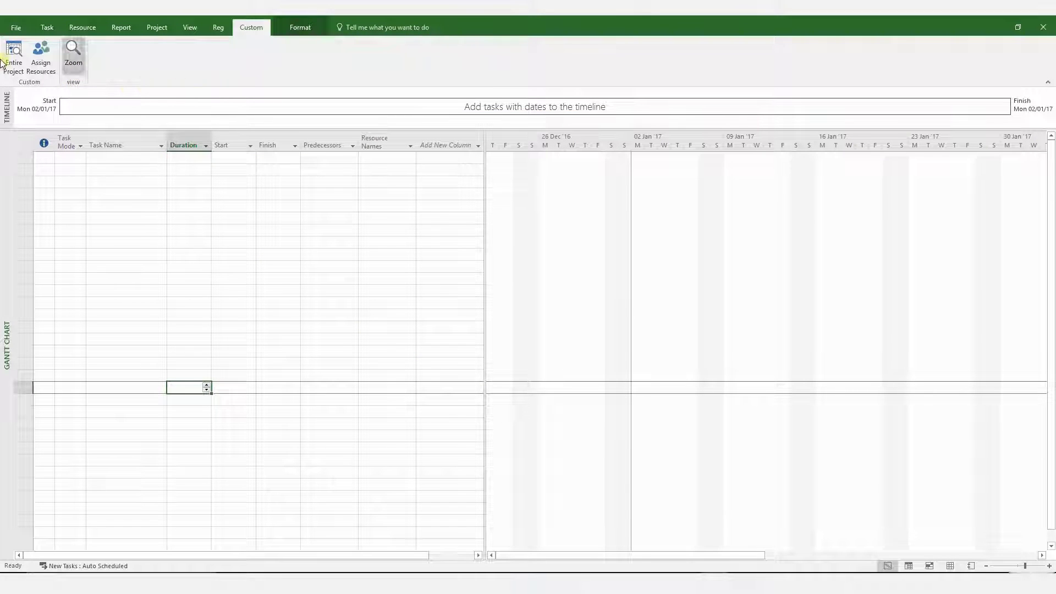
Remove the Custom tab from the ribbon in Customize the Ribbon and confirm with OK
click(221, 29)
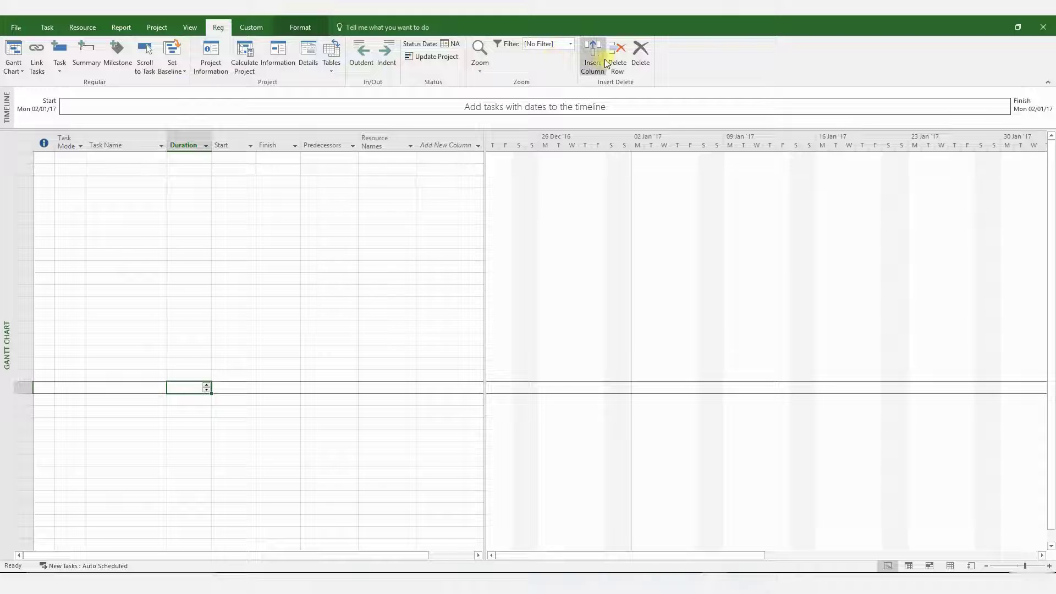
click(254, 28)
right_click(277, 63)
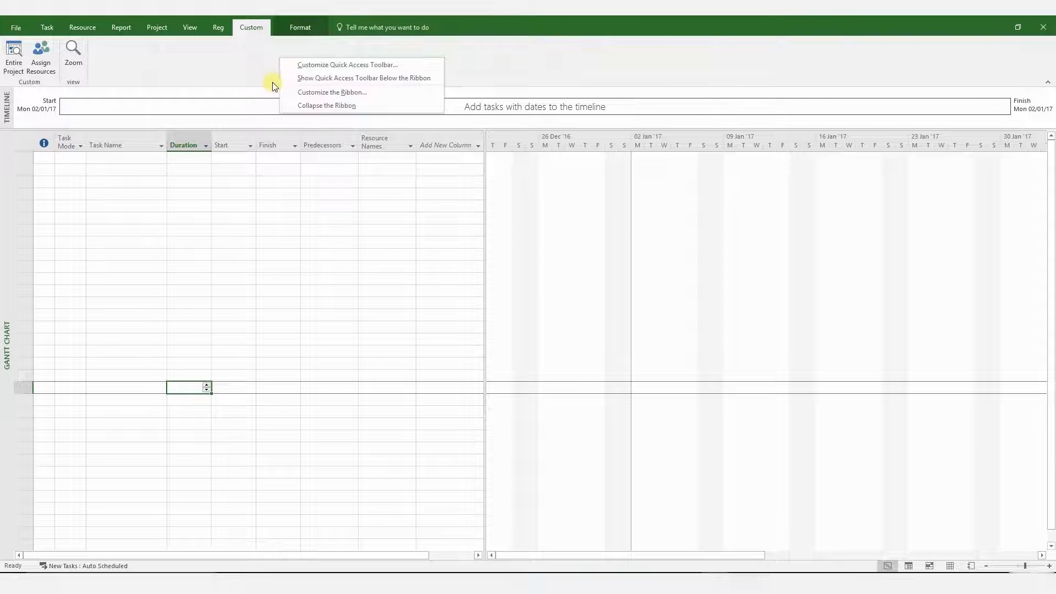
click(300, 92)
click(461, 303)
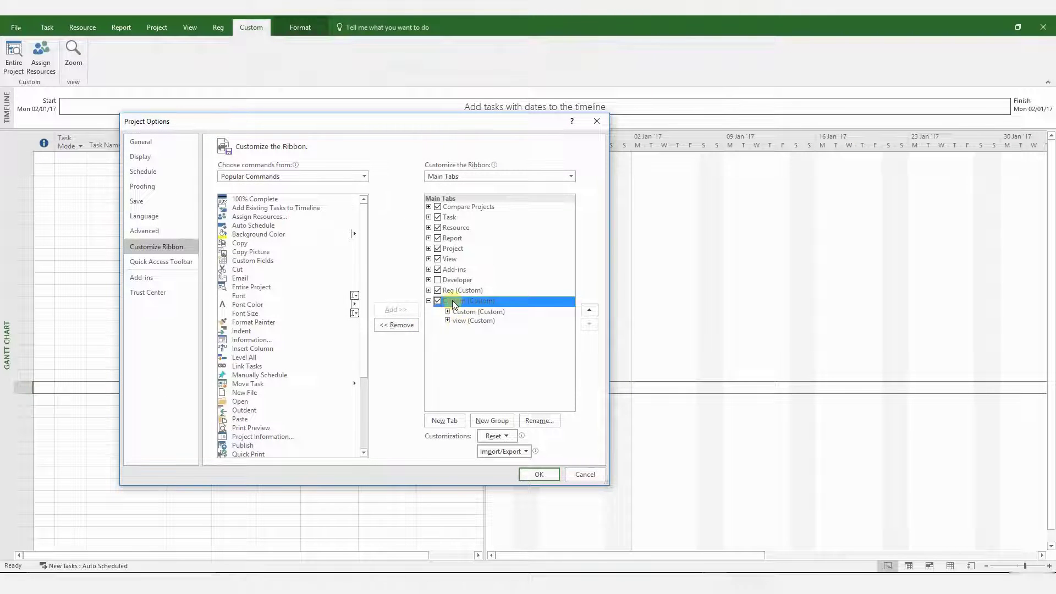
right_click(453, 302)
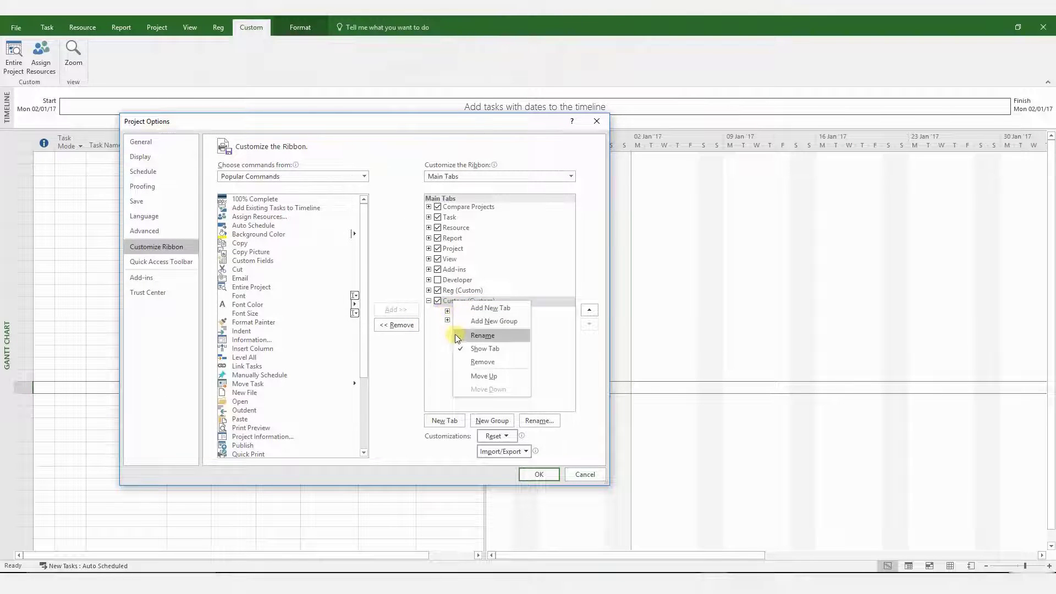
click(463, 362)
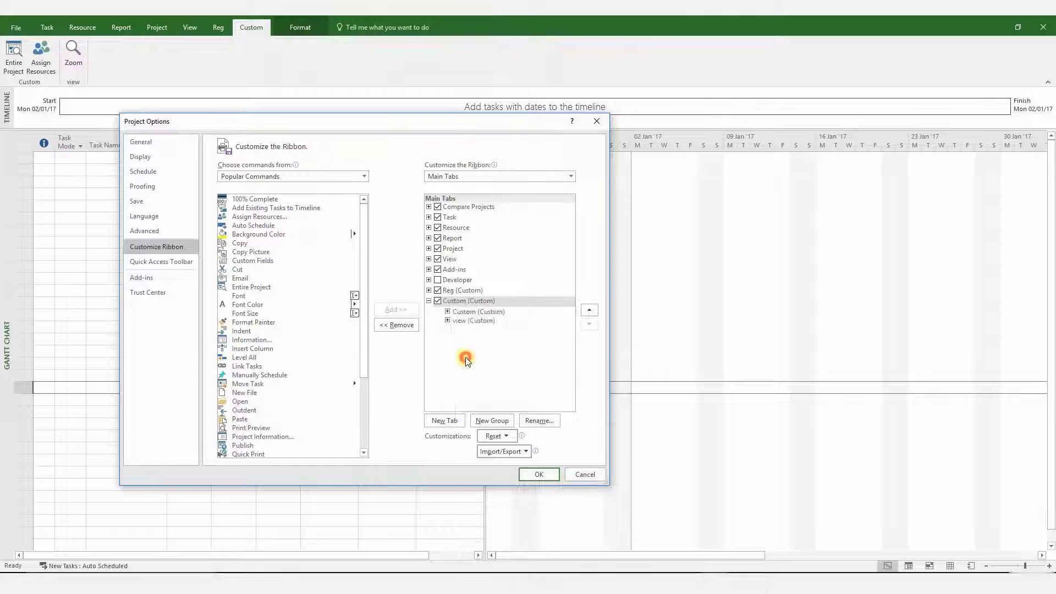
click(534, 474)
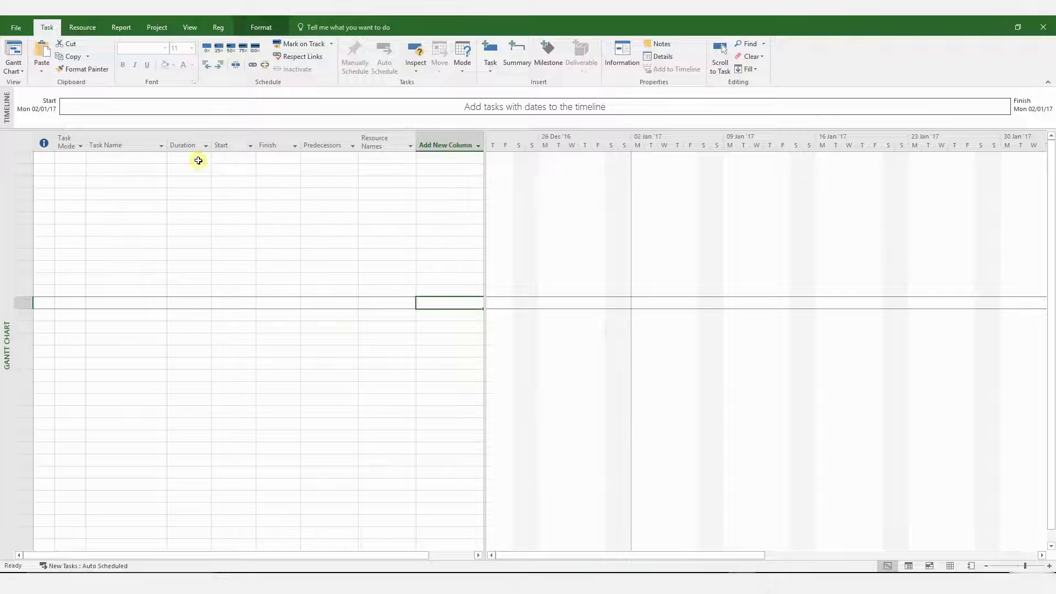
Move the Duration column after Finish and insert a Successors column before Predecessors
click(195, 143)
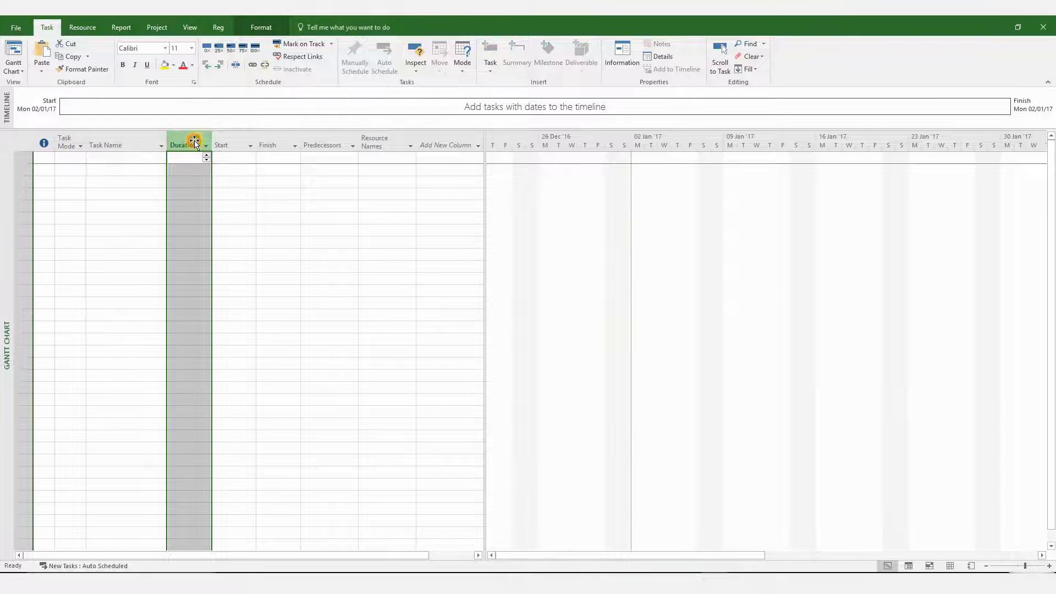
drag(210, 144, 295, 153)
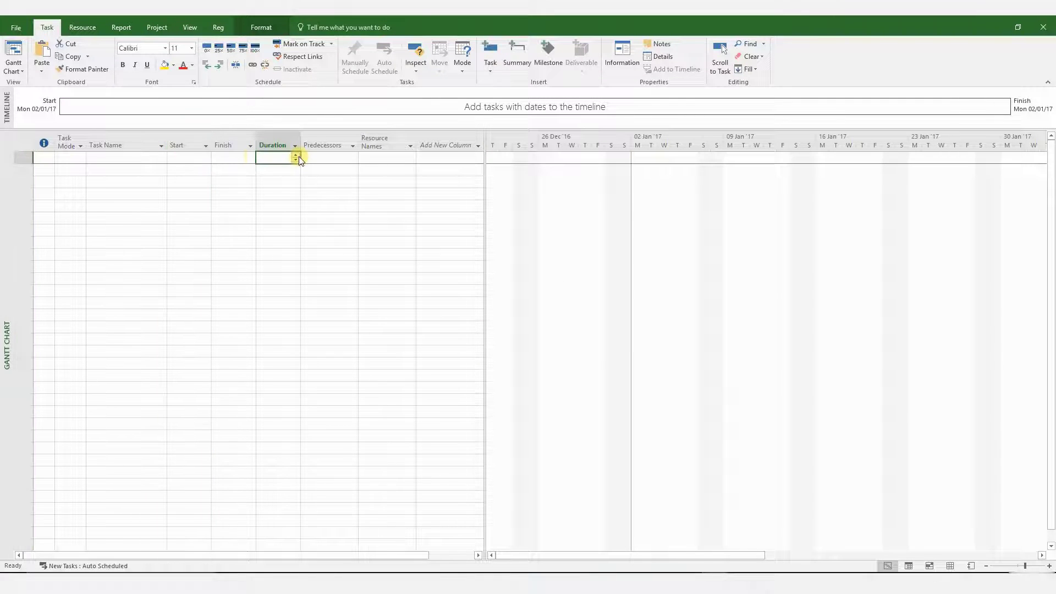
click(333, 143)
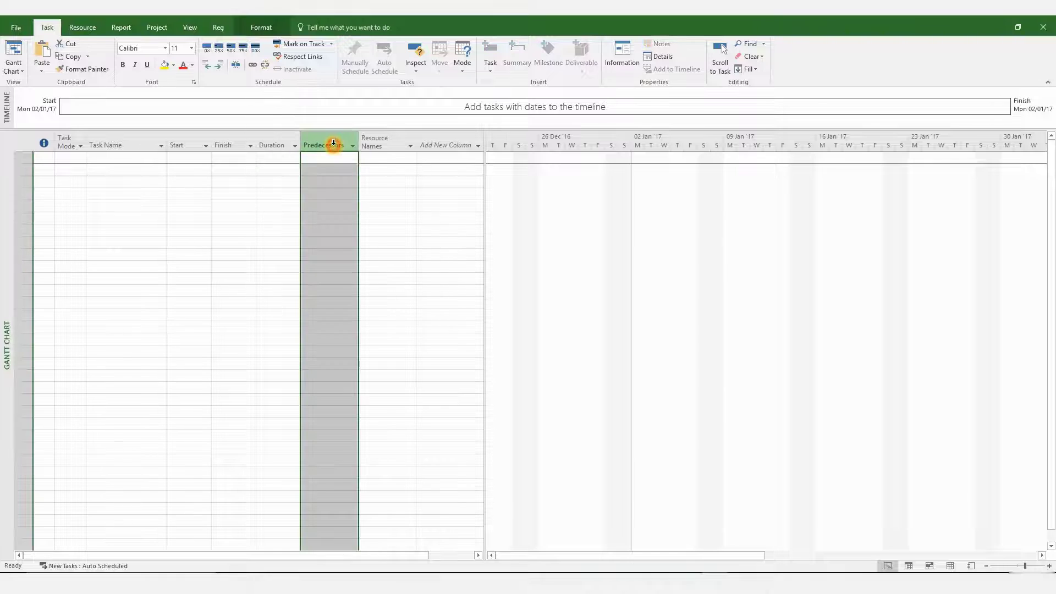
right_click(334, 147)
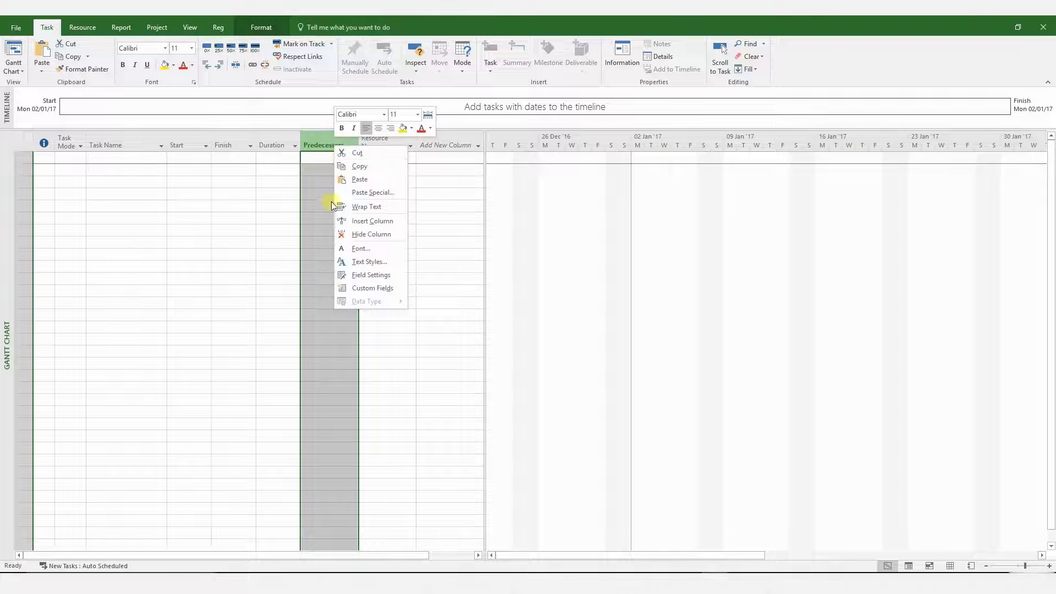
click(347, 220)
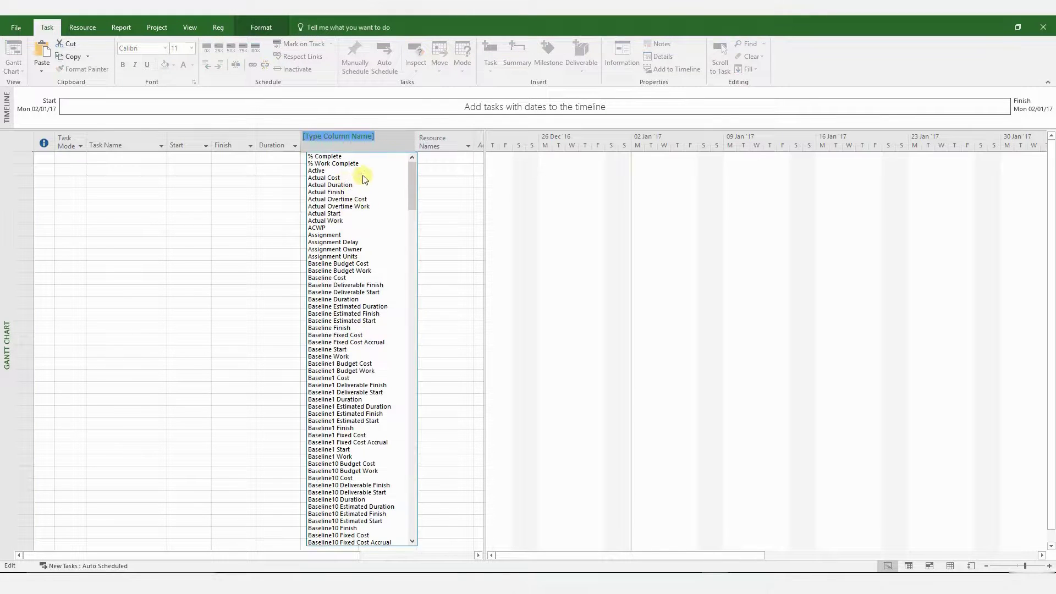
text(successors)
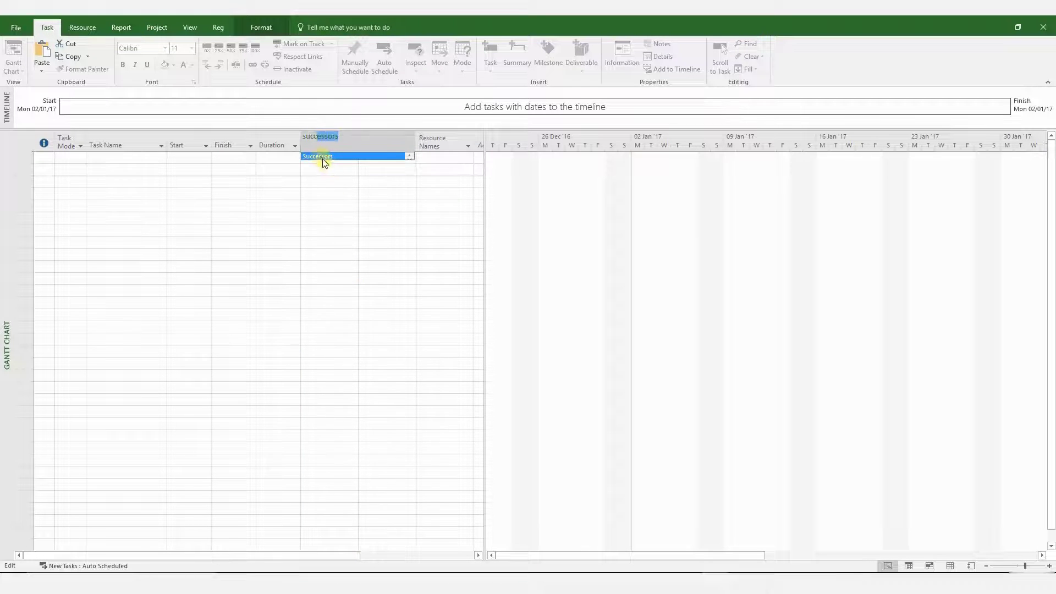
click(323, 157)
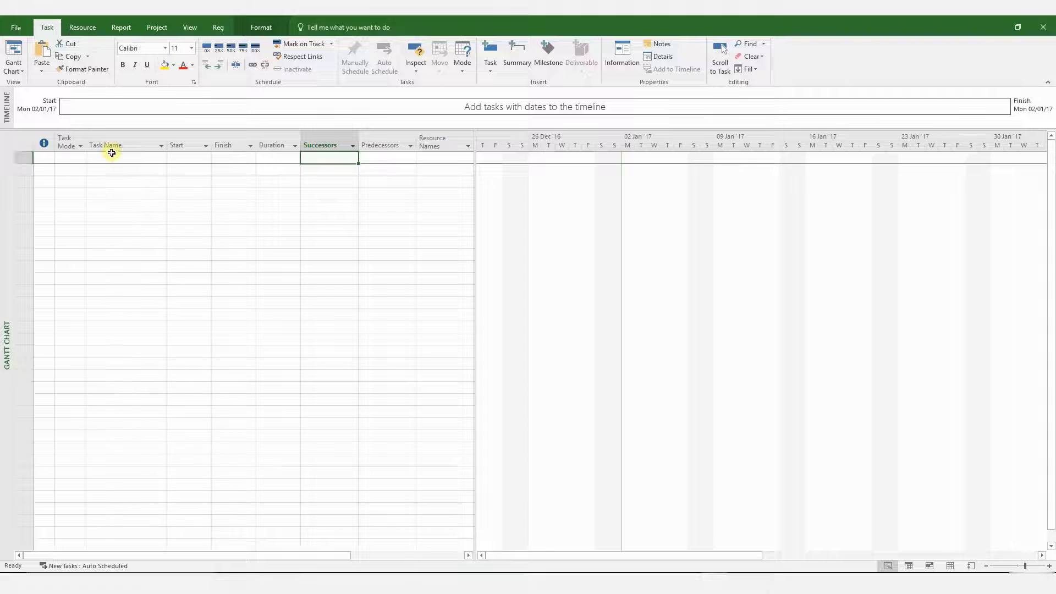
Insert a WBS column before Task Name and shrink it to fit its content
right_click(110, 145)
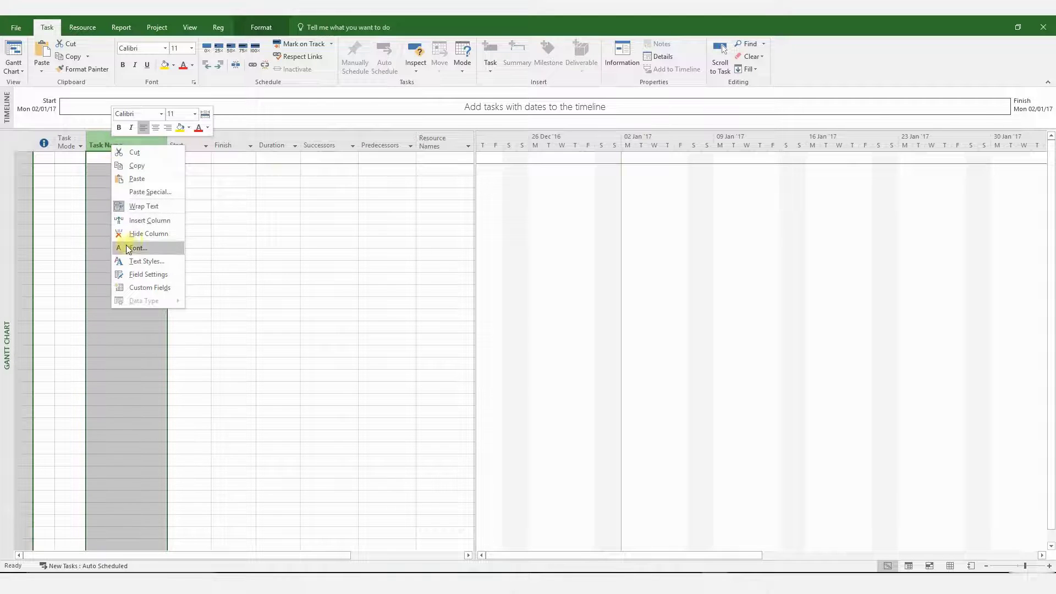
click(146, 220)
text(warning)
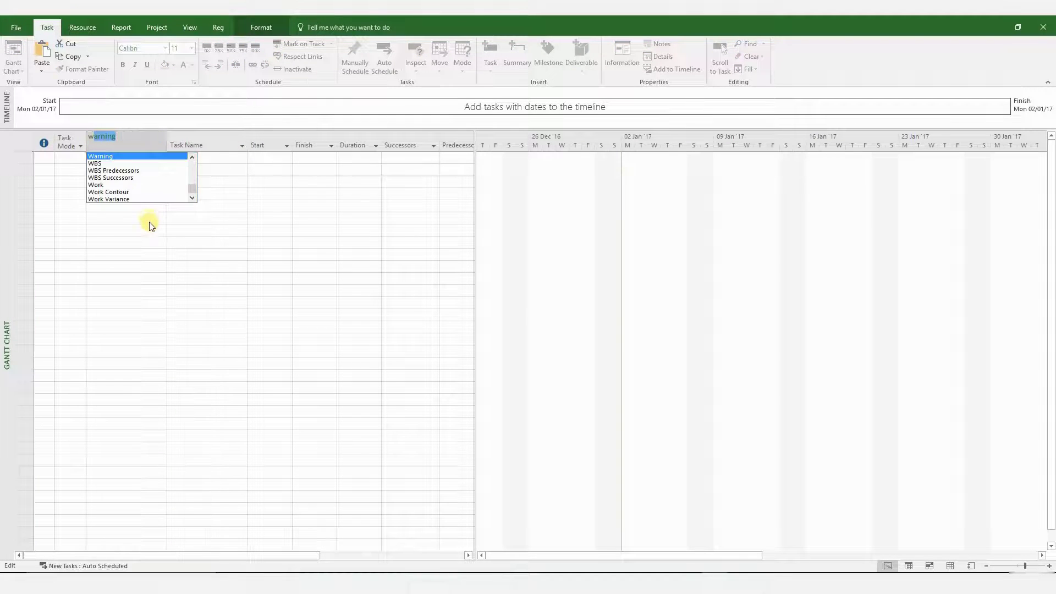
click(98, 159)
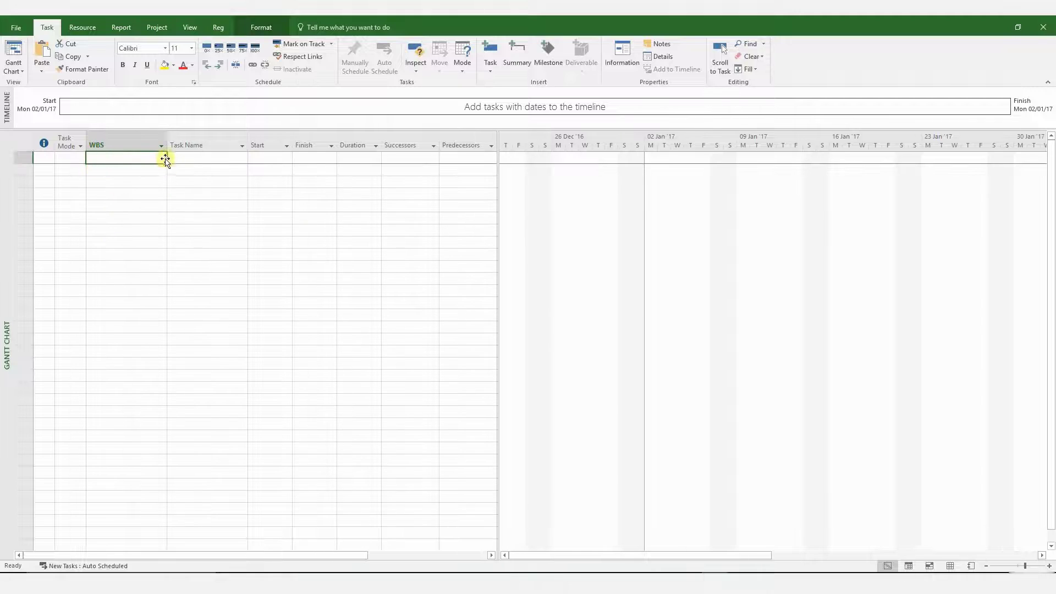
double_click(166, 145)
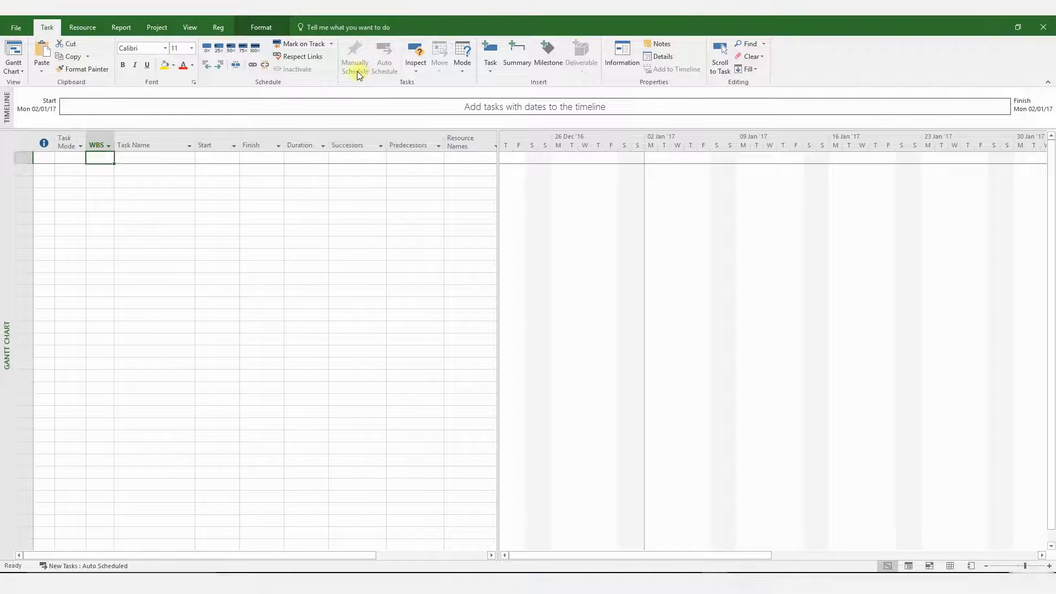
Save the current Gantt columns as a new table named Custom via Reg > Tables
click(219, 27)
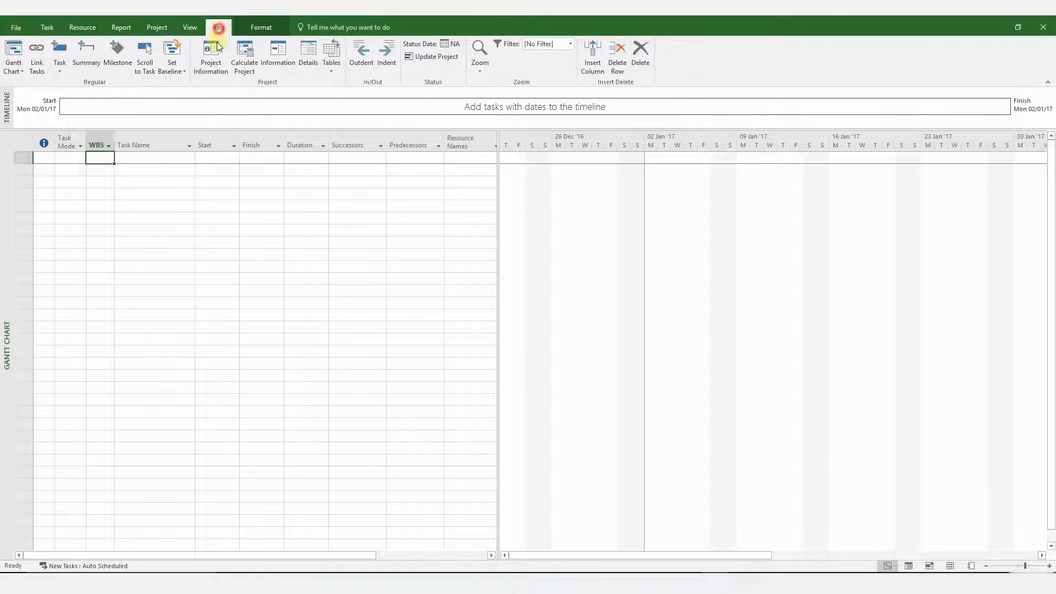
click(336, 75)
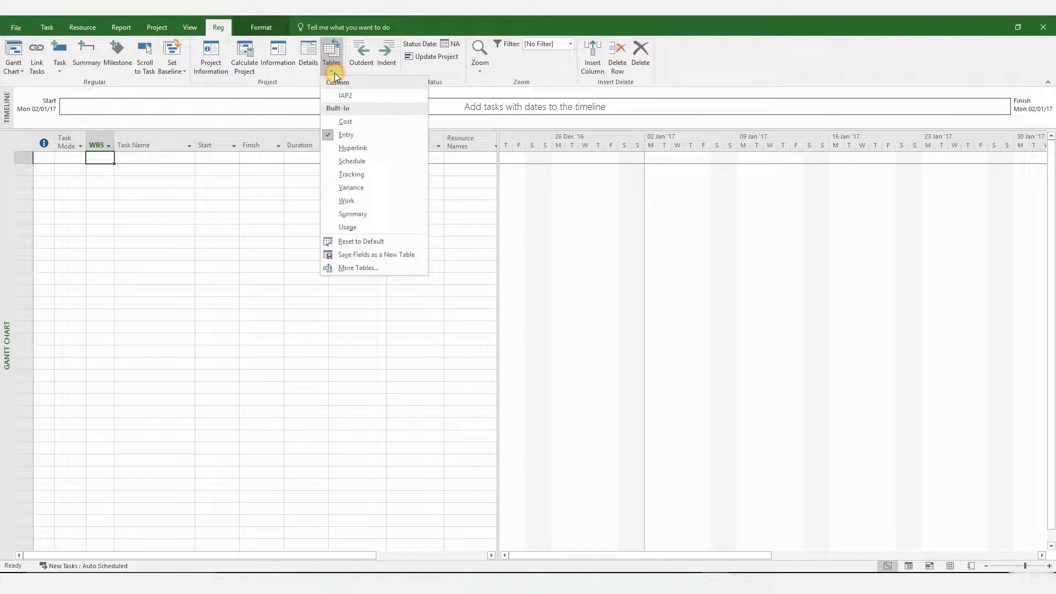
click(351, 255)
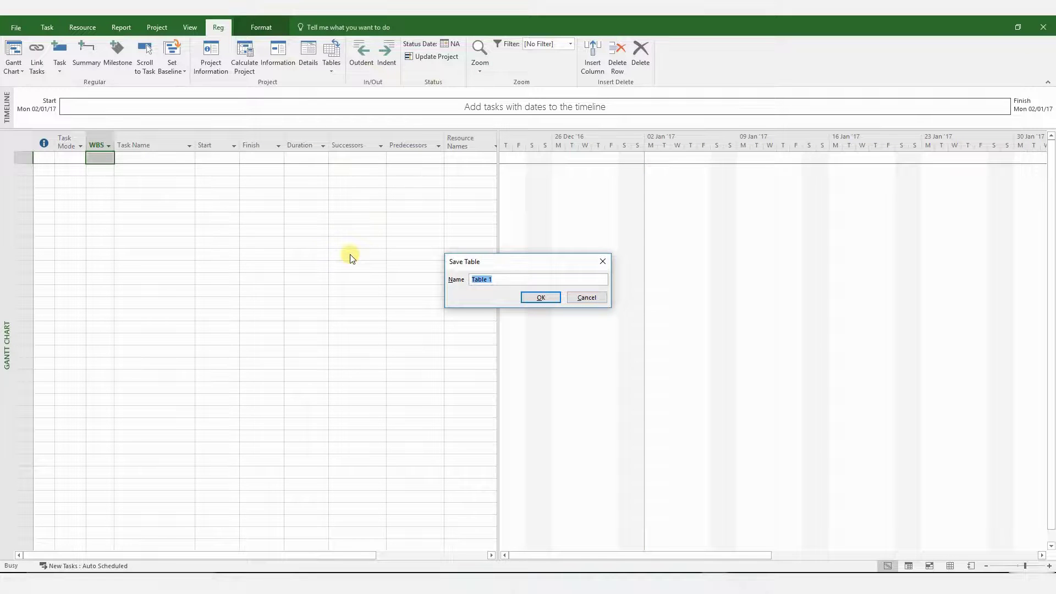
text(Custom1)
click(541, 300)
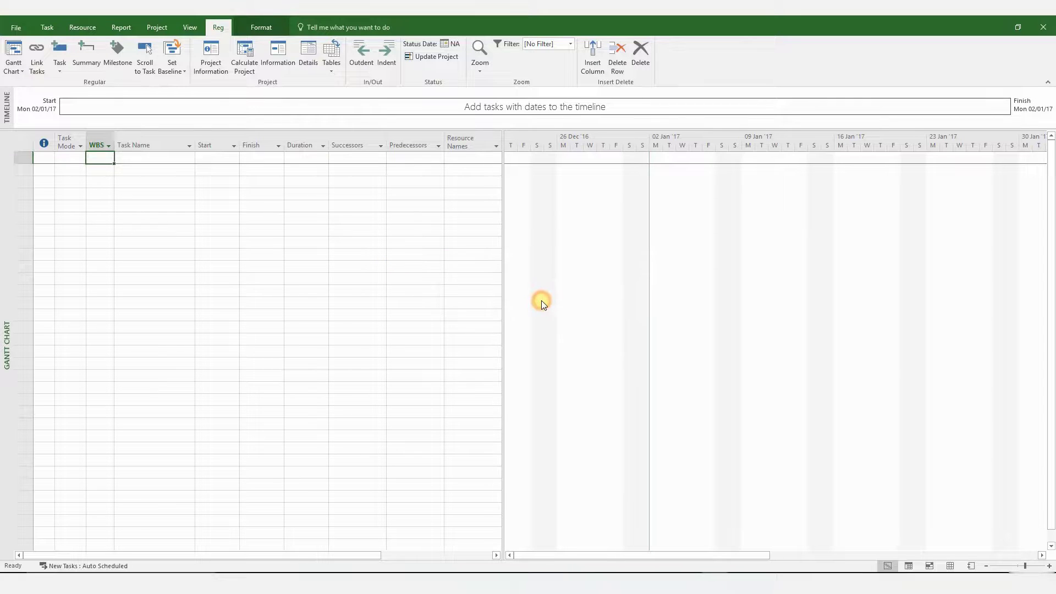
Apply the Cost table from More Tables, showing Fixed Cost, Total Cost, Baseline and Variance columns
click(334, 65)
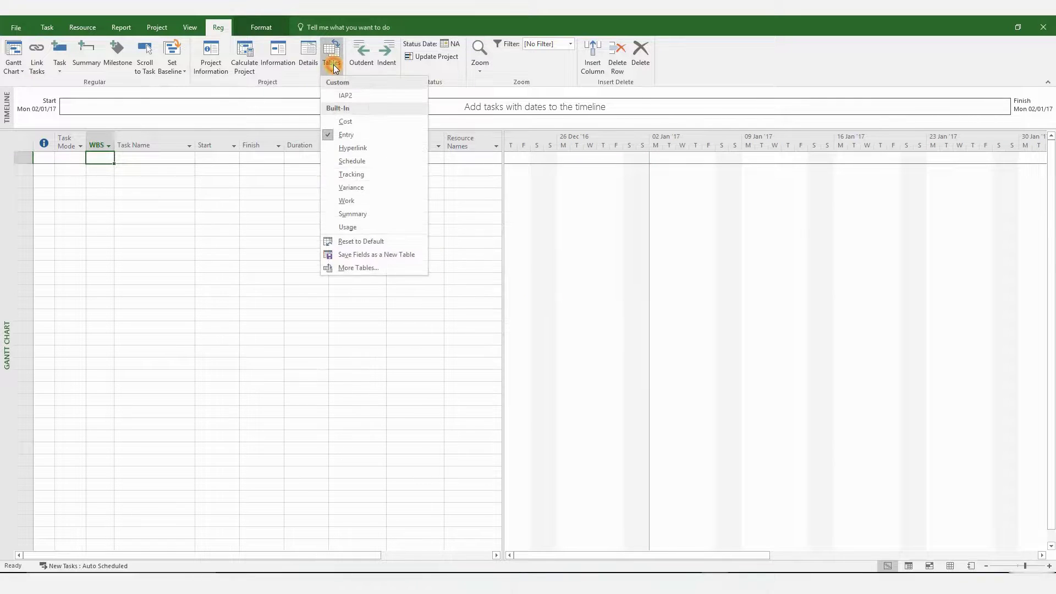
click(354, 267)
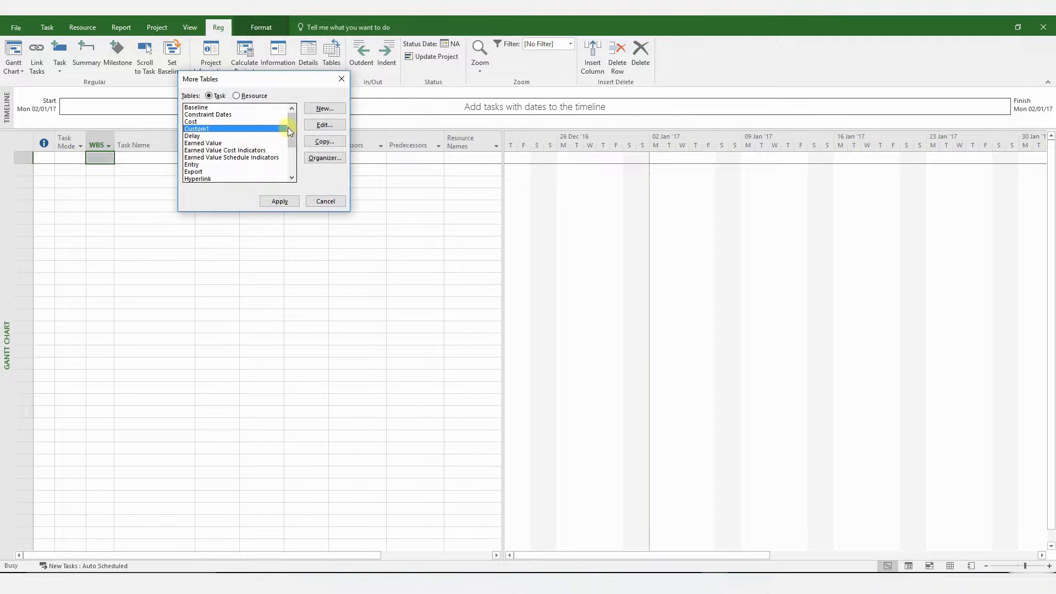
click(202, 122)
click(204, 108)
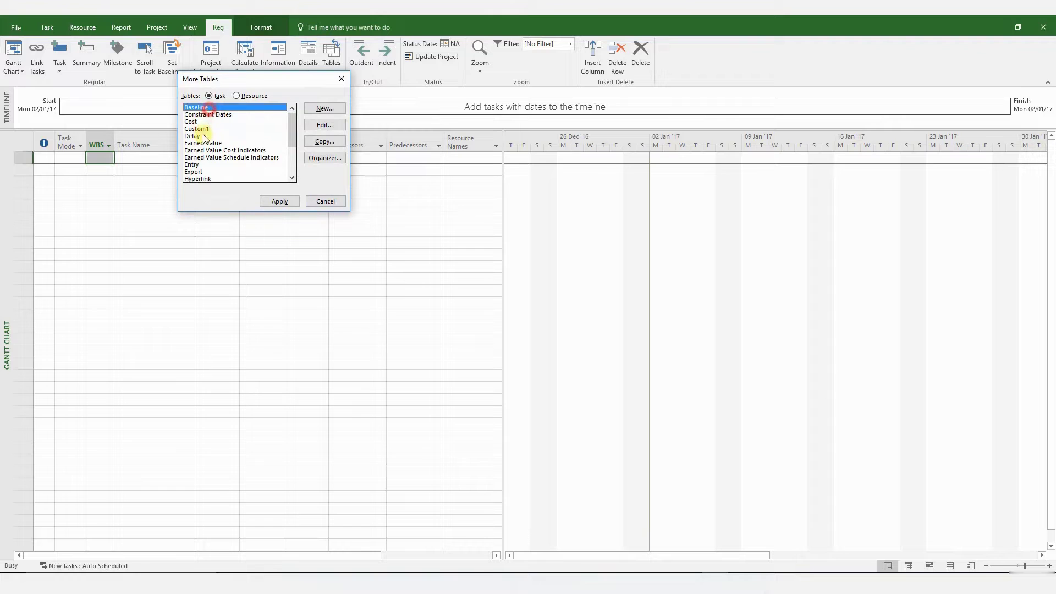
click(204, 129)
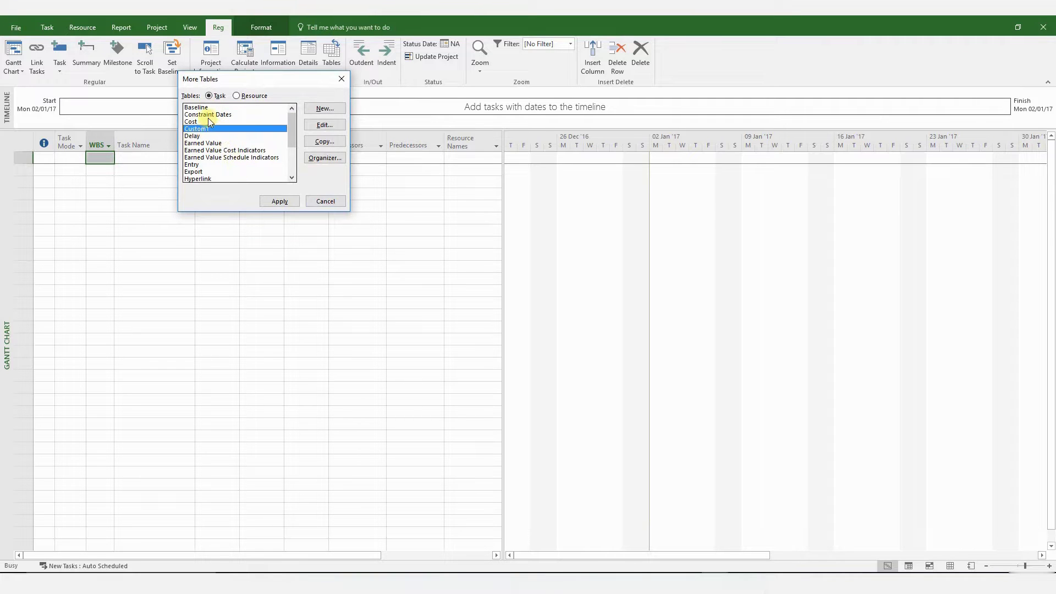
click(199, 121)
double_click(200, 122)
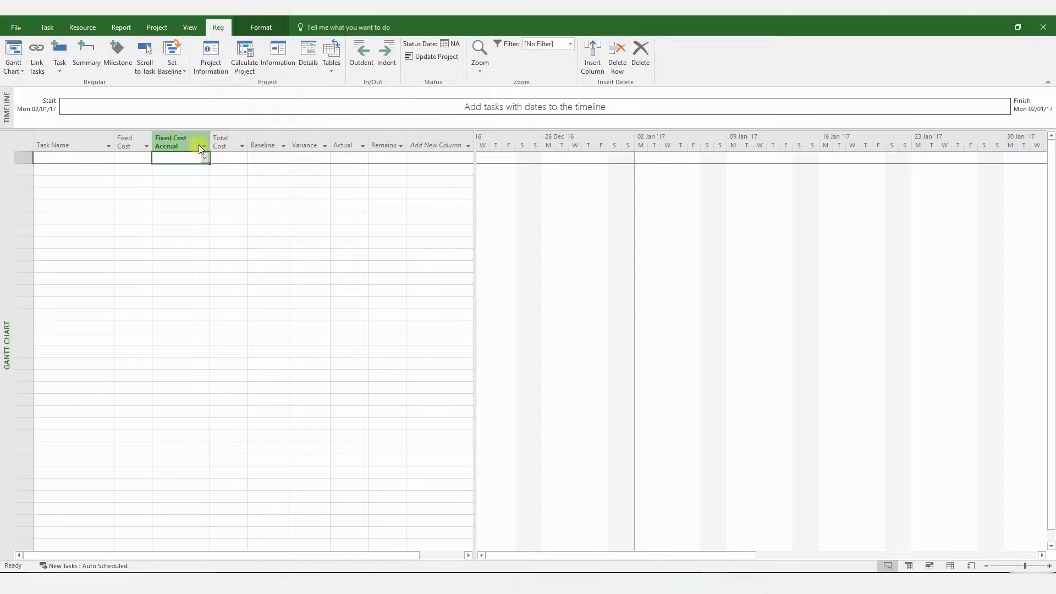
click(329, 74)
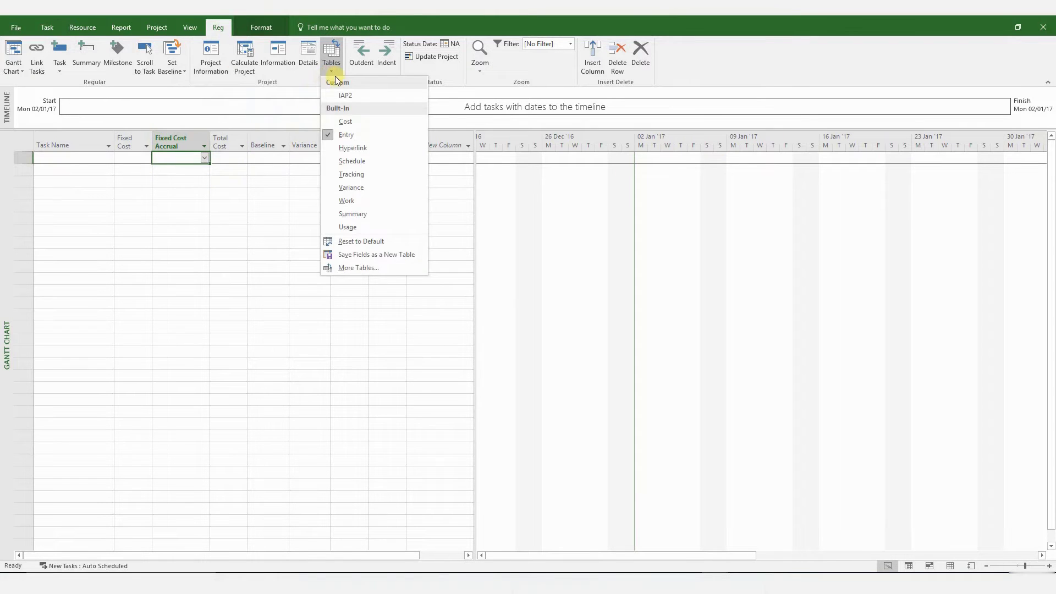
click(328, 75)
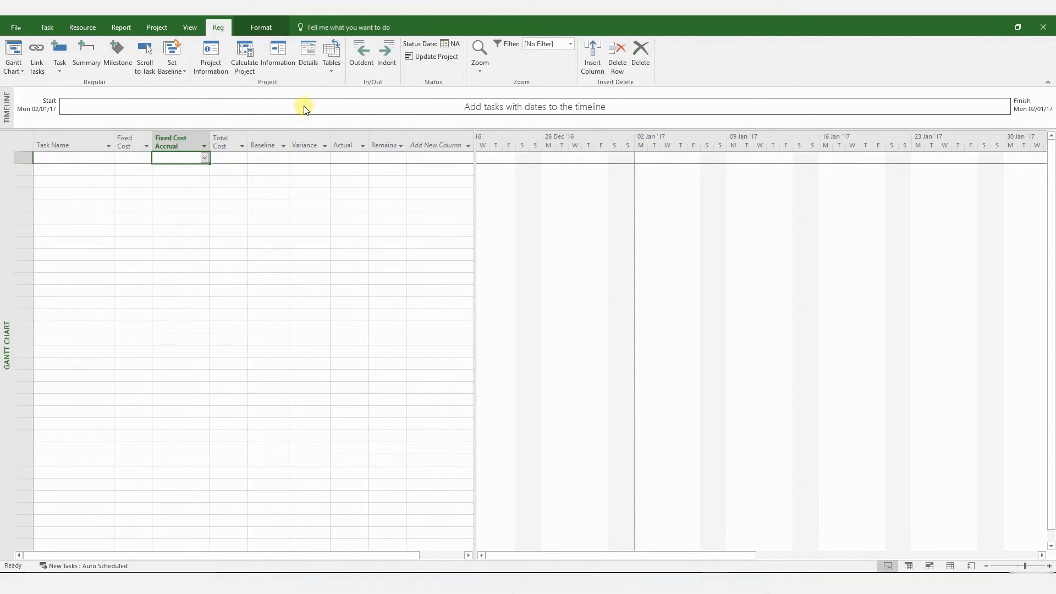